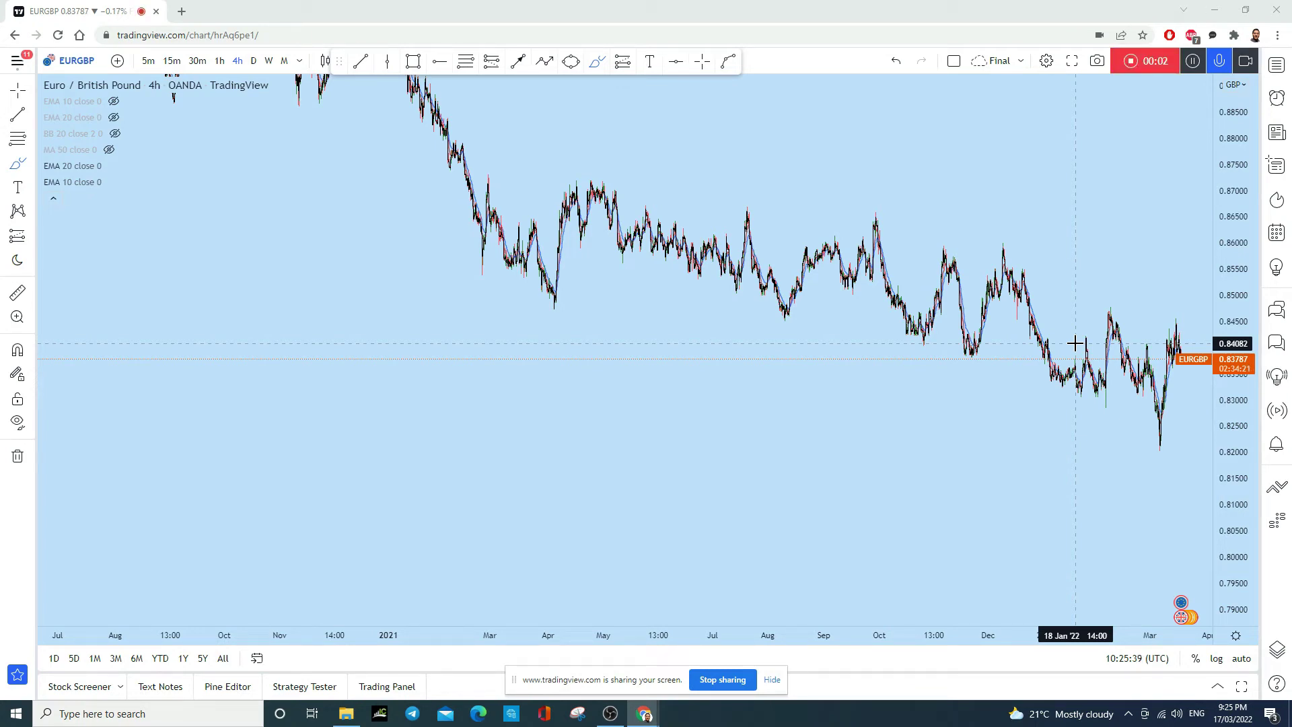
- Zoom the chart, sketch a curved line above the price action, then undo it
scroll(1090, 330, up, 5)
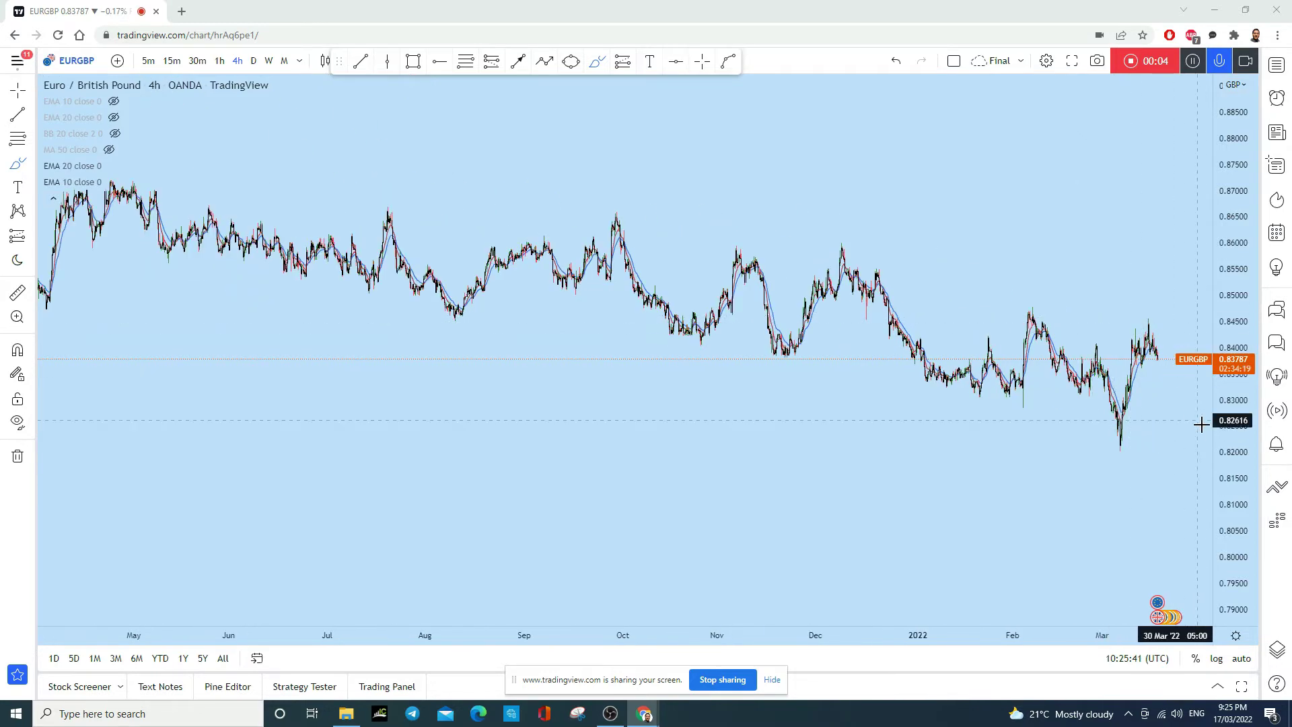
scroll(1174, 478, down, 3)
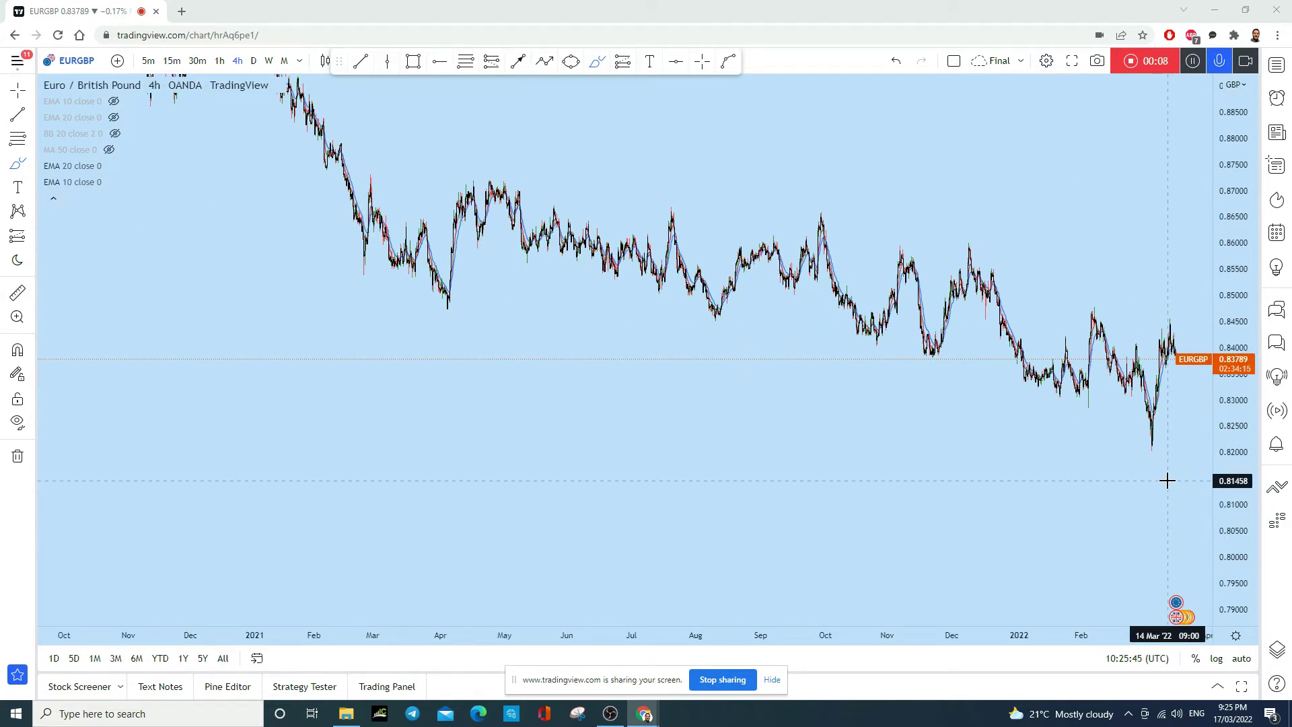
drag(1002, 185, 787, 198)
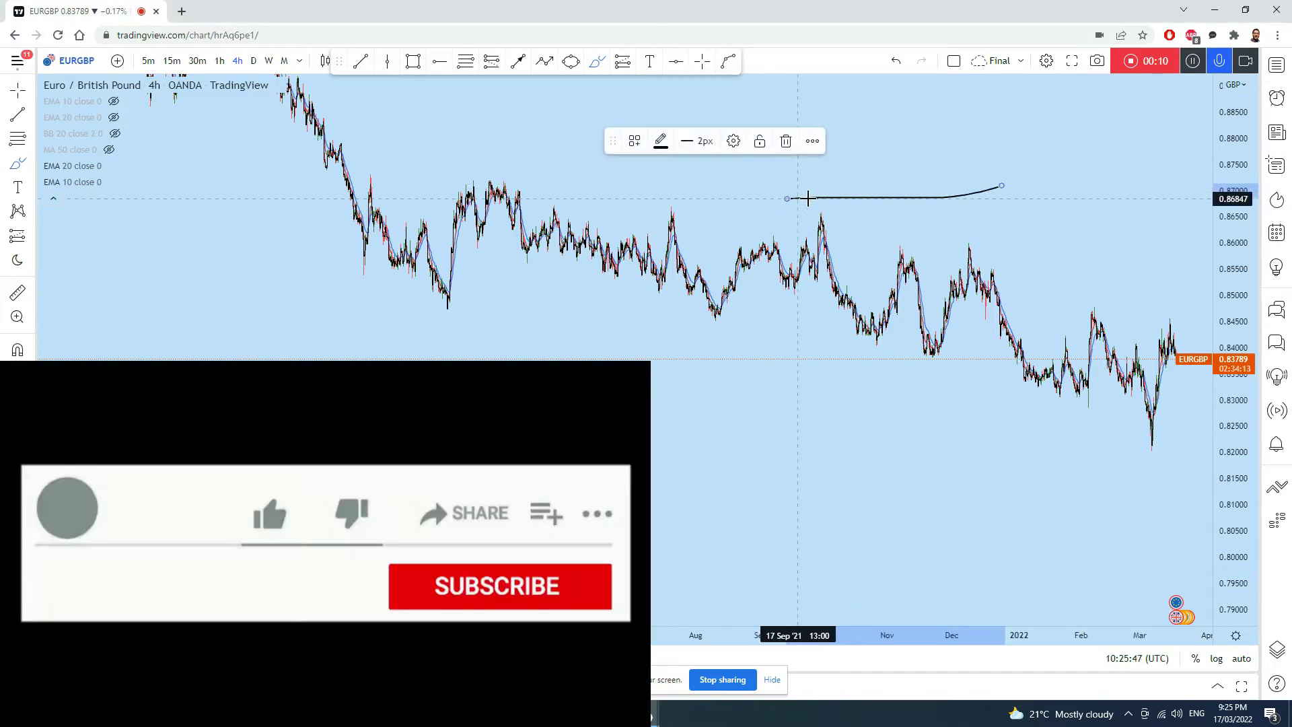
click(896, 60)
- Scroll the EURGBP 4h chart to leave blank space right of the latest candles
scroll(925, 182, down, 2)
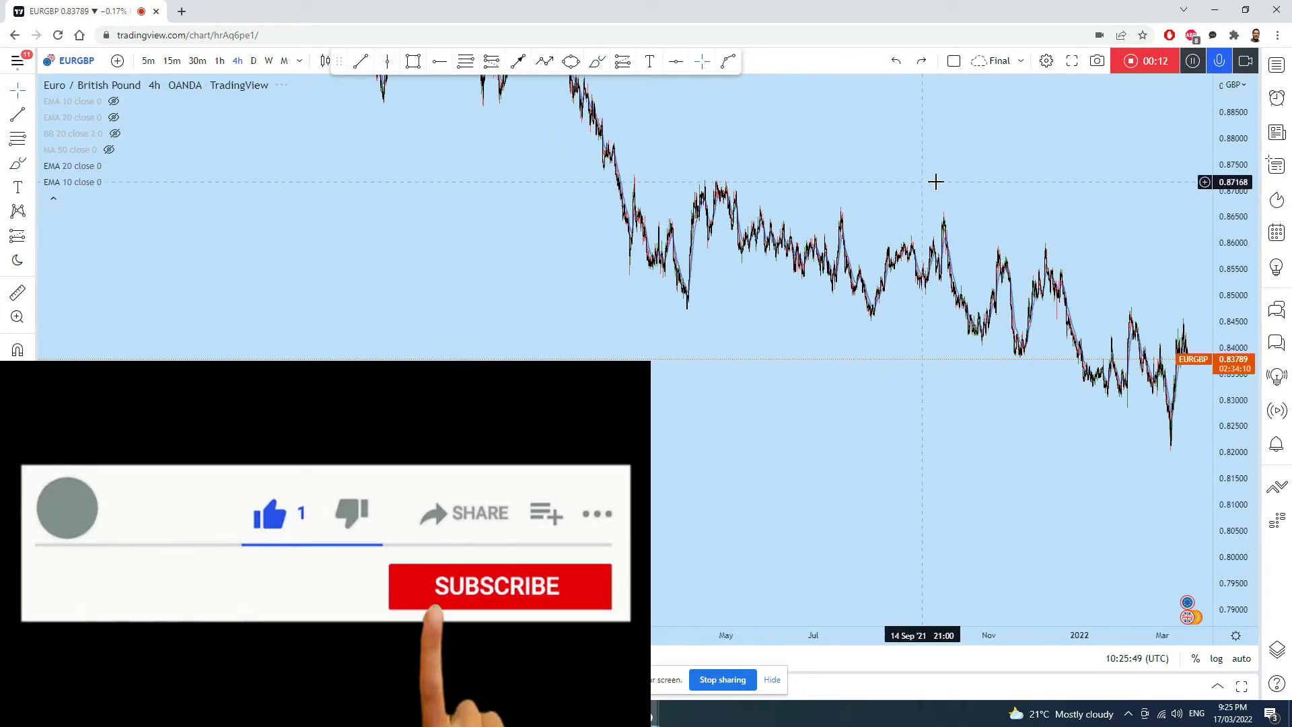
scroll(924, 182, right, 5)
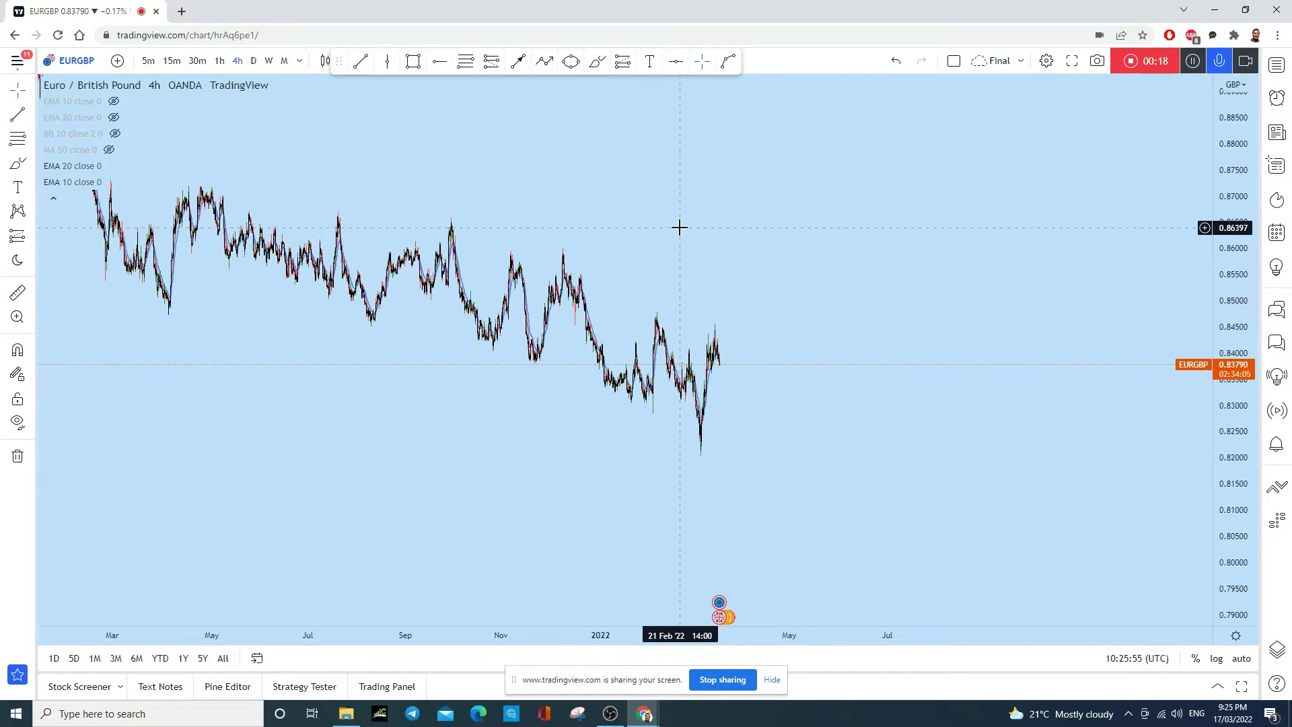
click(518, 60)
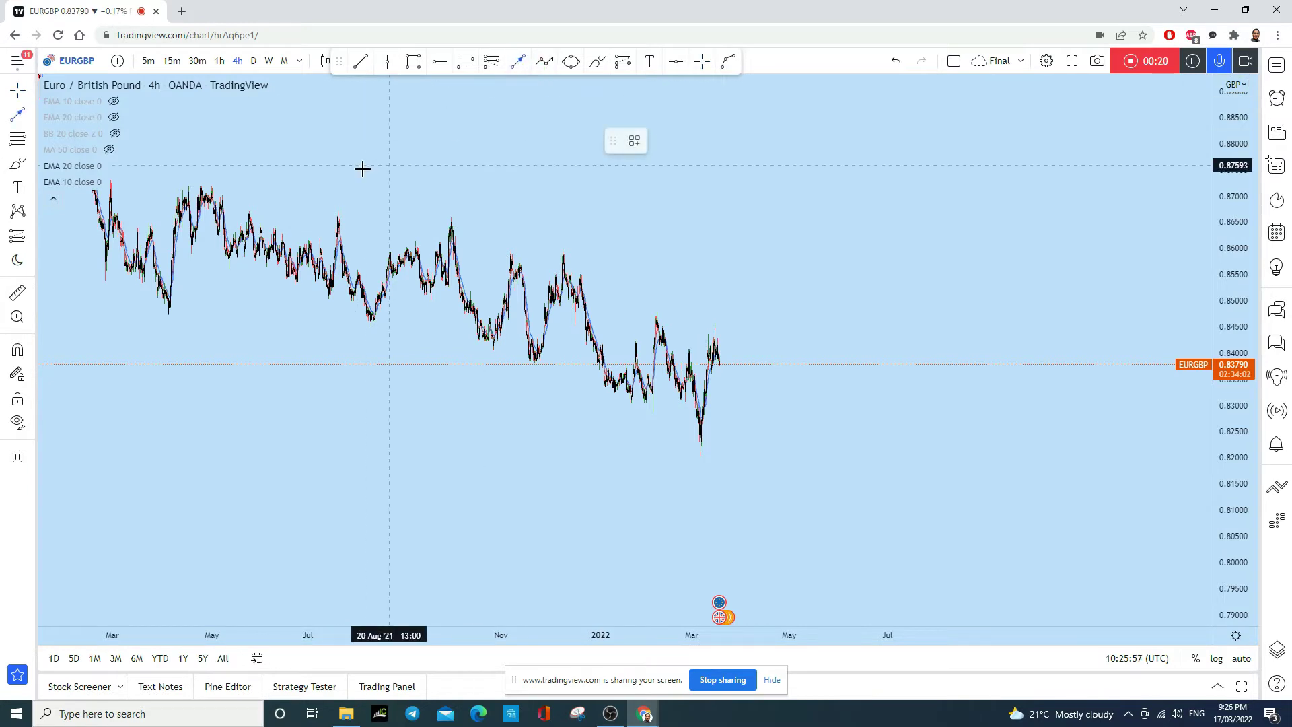
- Draw a descending trend line from the April 2021 highs across later highs into the future
click(207, 151)
click(912, 376)
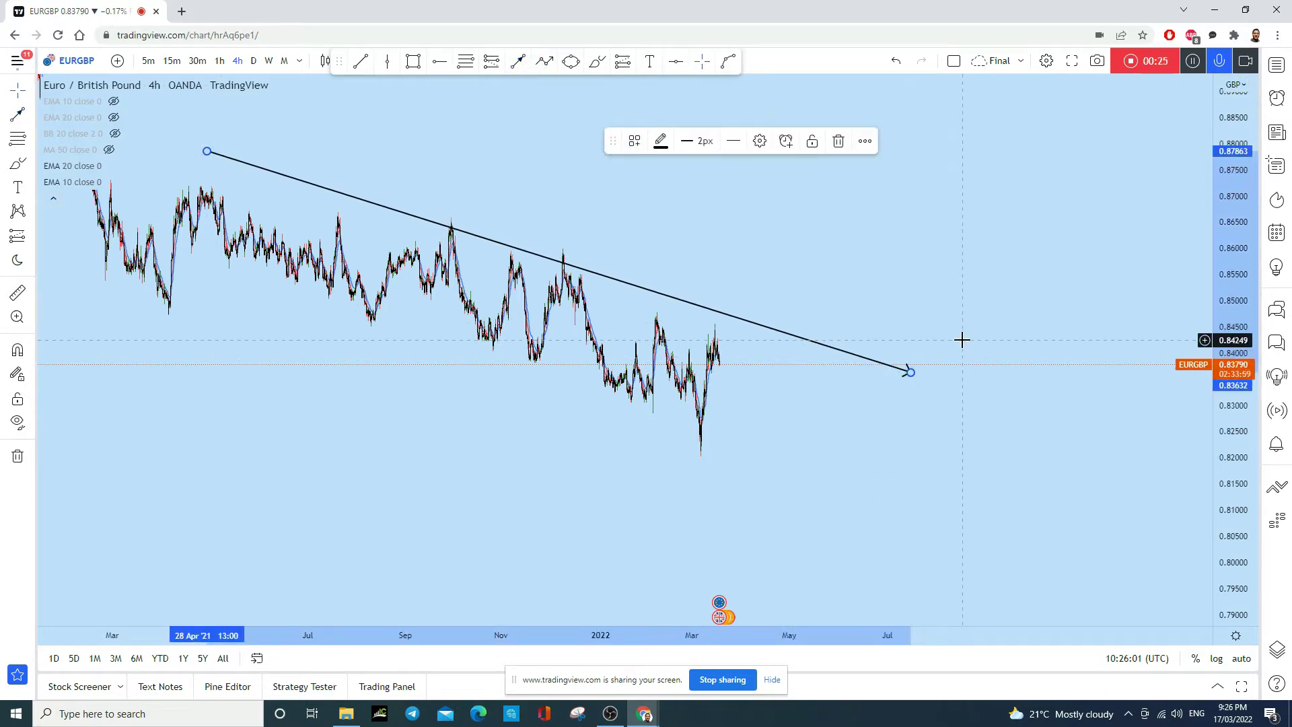
drag(962, 340, 693, 326)
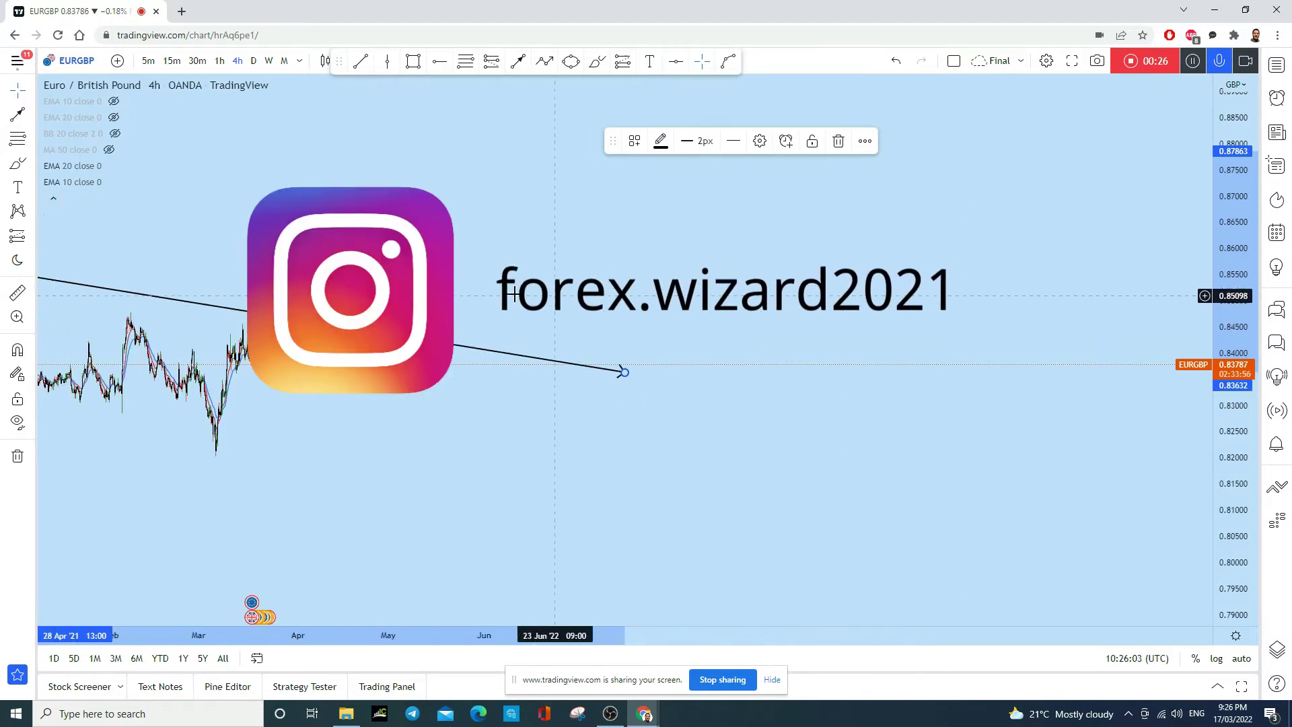
drag(323, 454, 774, 455)
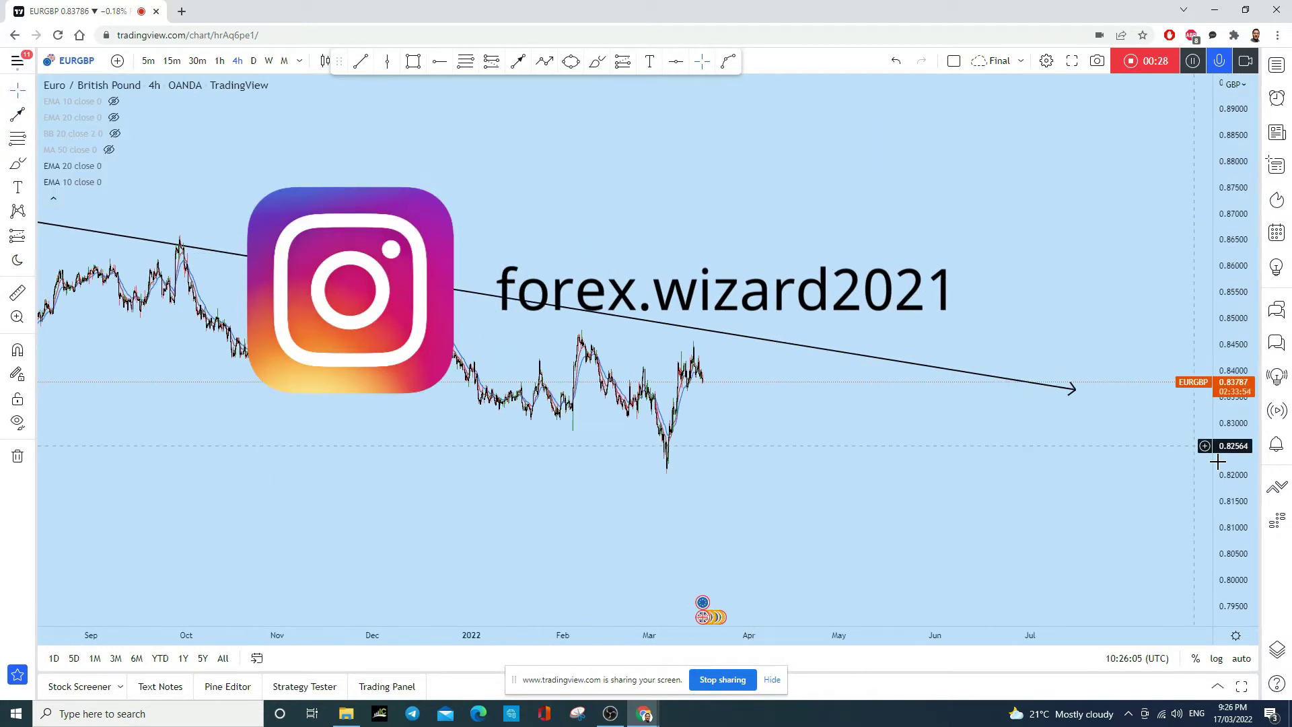
scroll(1128, 346, up, 5)
scroll(1079, 268, up, 3)
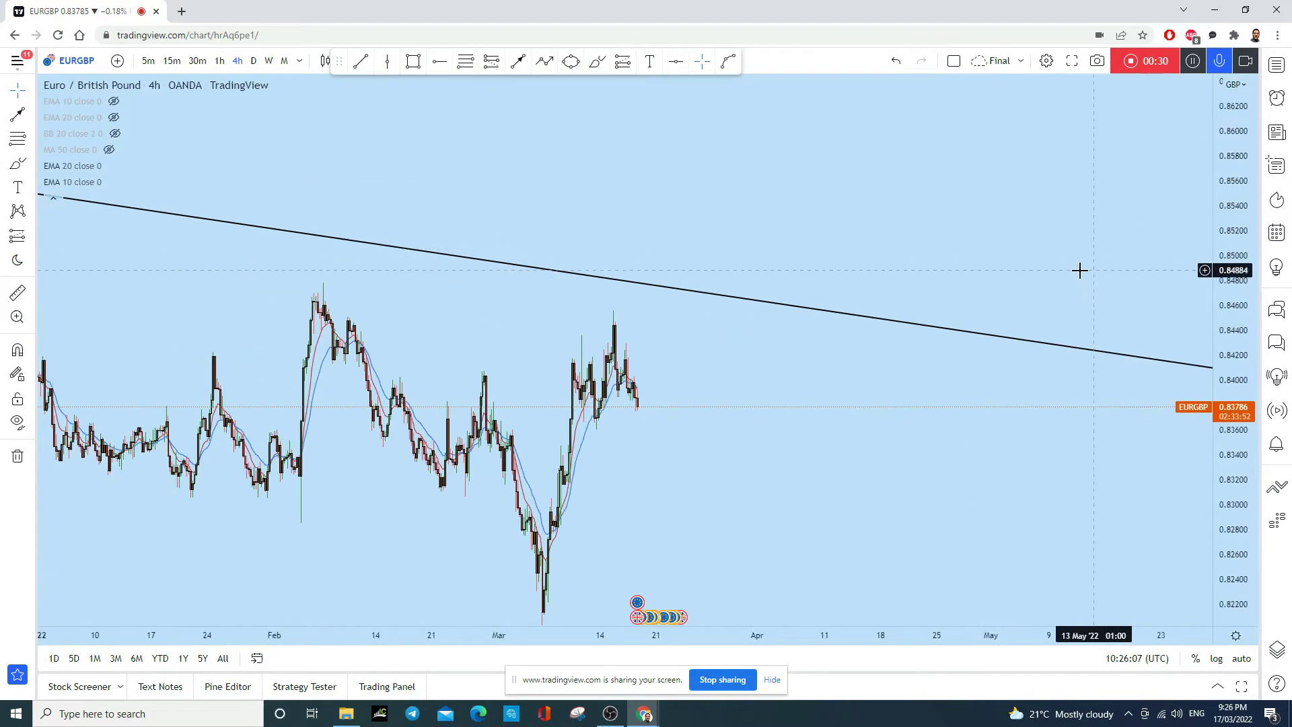
scroll(975, 294, down, 8)
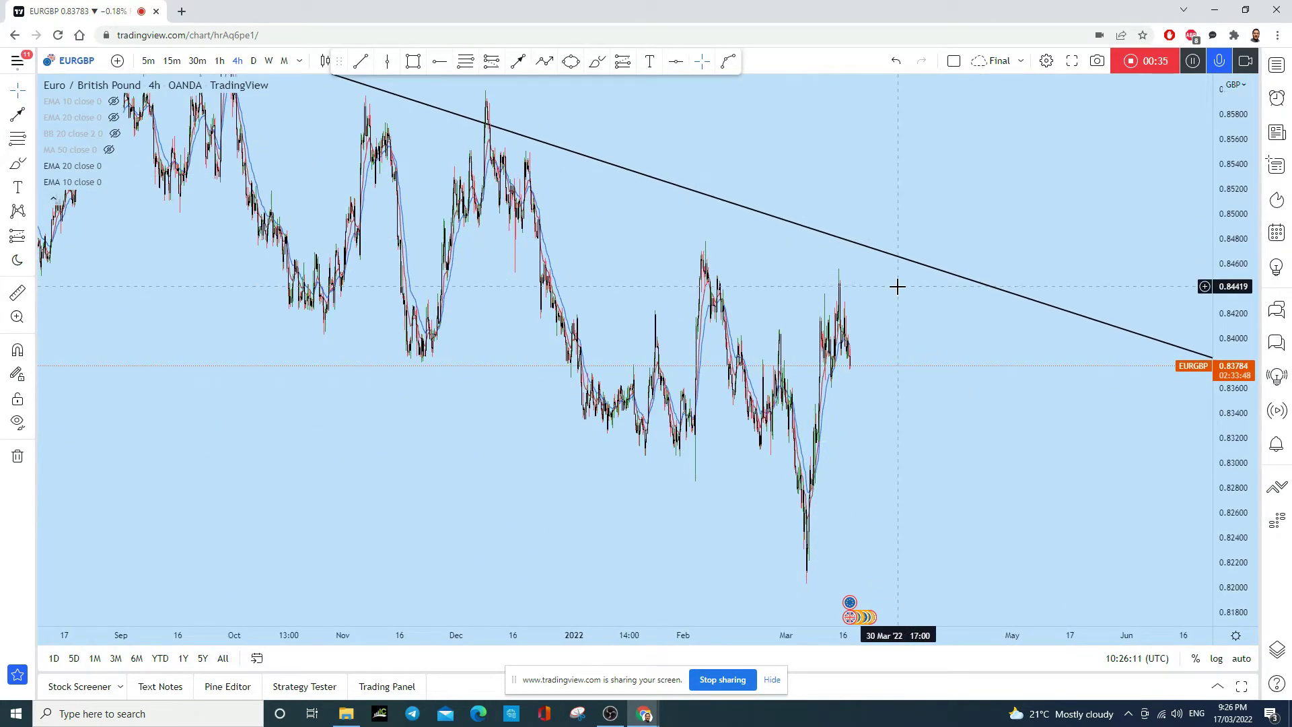
scroll(774, 272, up, 2)
- Circle the mid-March high freehand and sketch a drop down from it
click(597, 61)
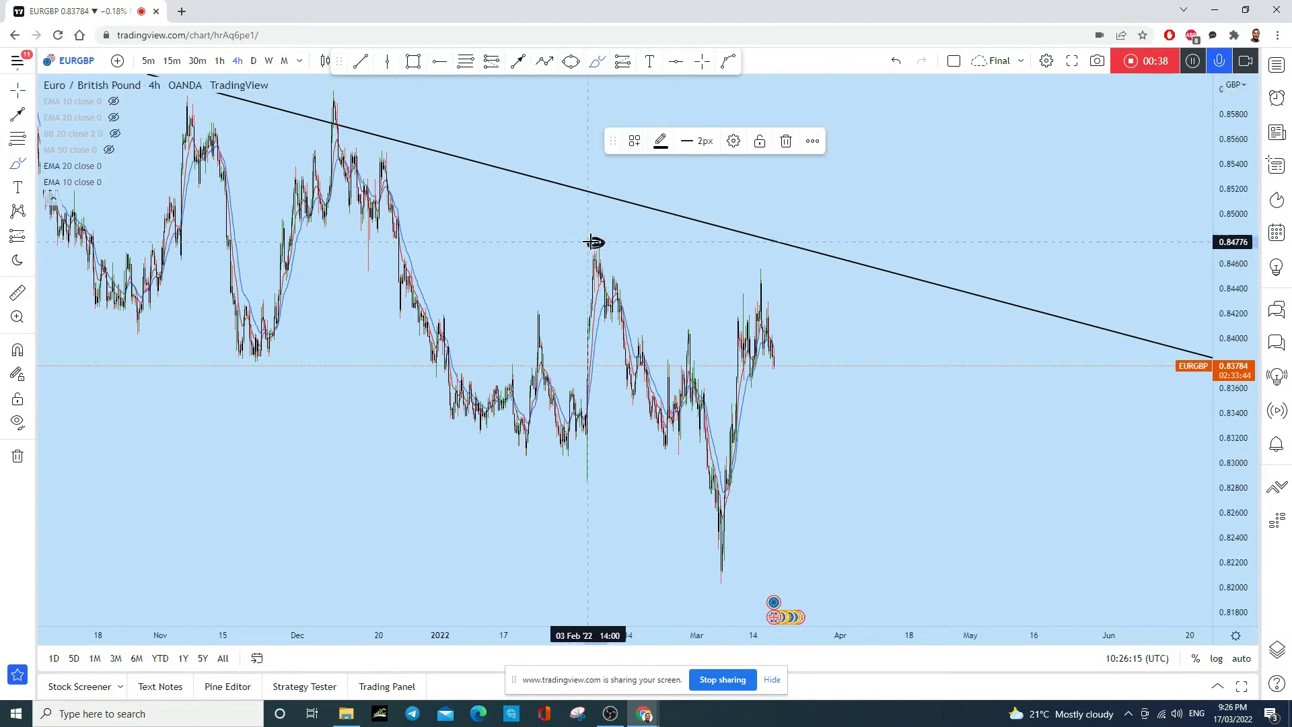
drag(752, 277, 754, 277)
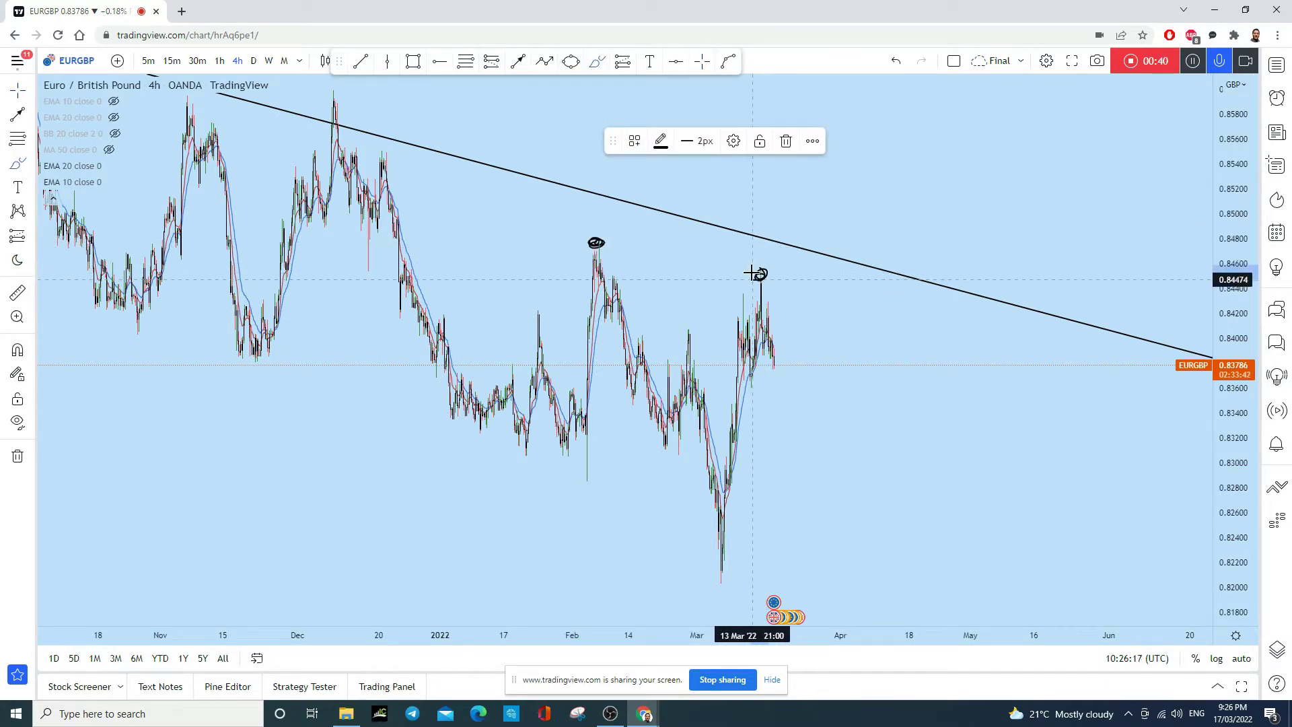
drag(764, 270, 774, 447)
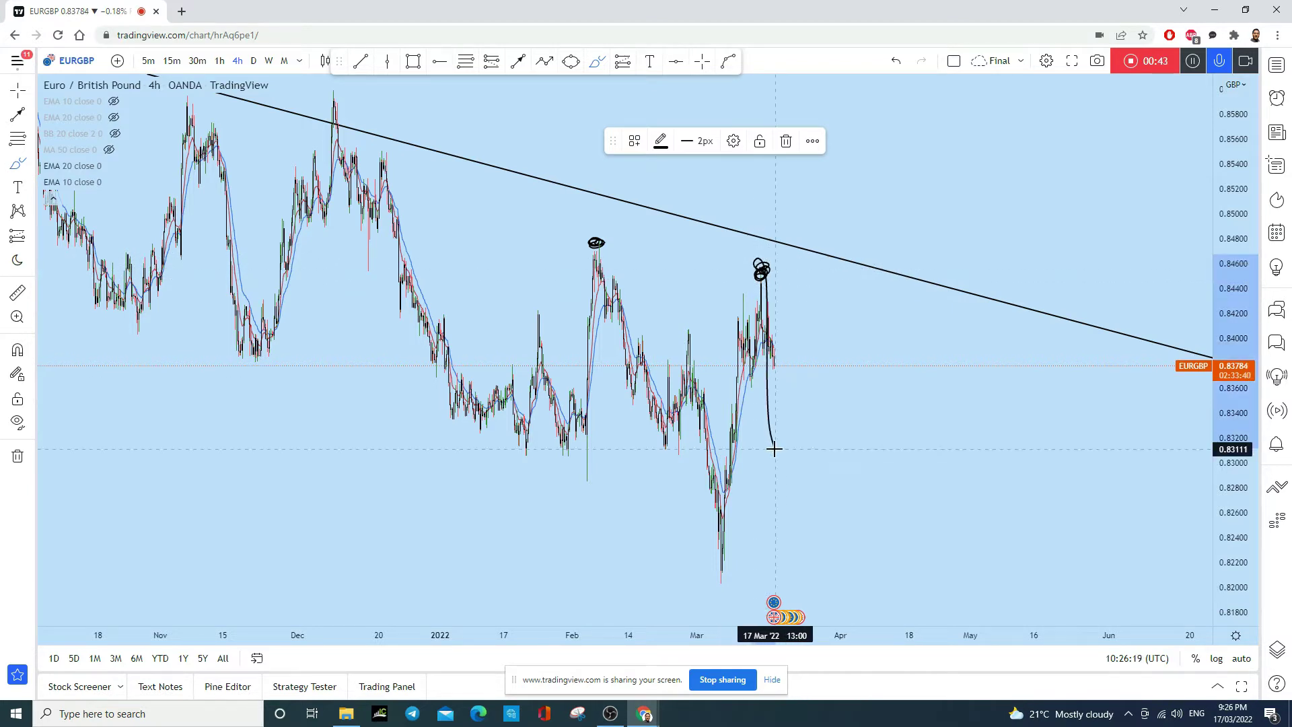
scroll(883, 364, up, 2)
- Undo the circle and drop strokes, then draw a second descending line across the November–March highs
click(896, 61)
click(896, 61)
scroll(762, 429, down, 1)
scroll(762, 429, down, 2)
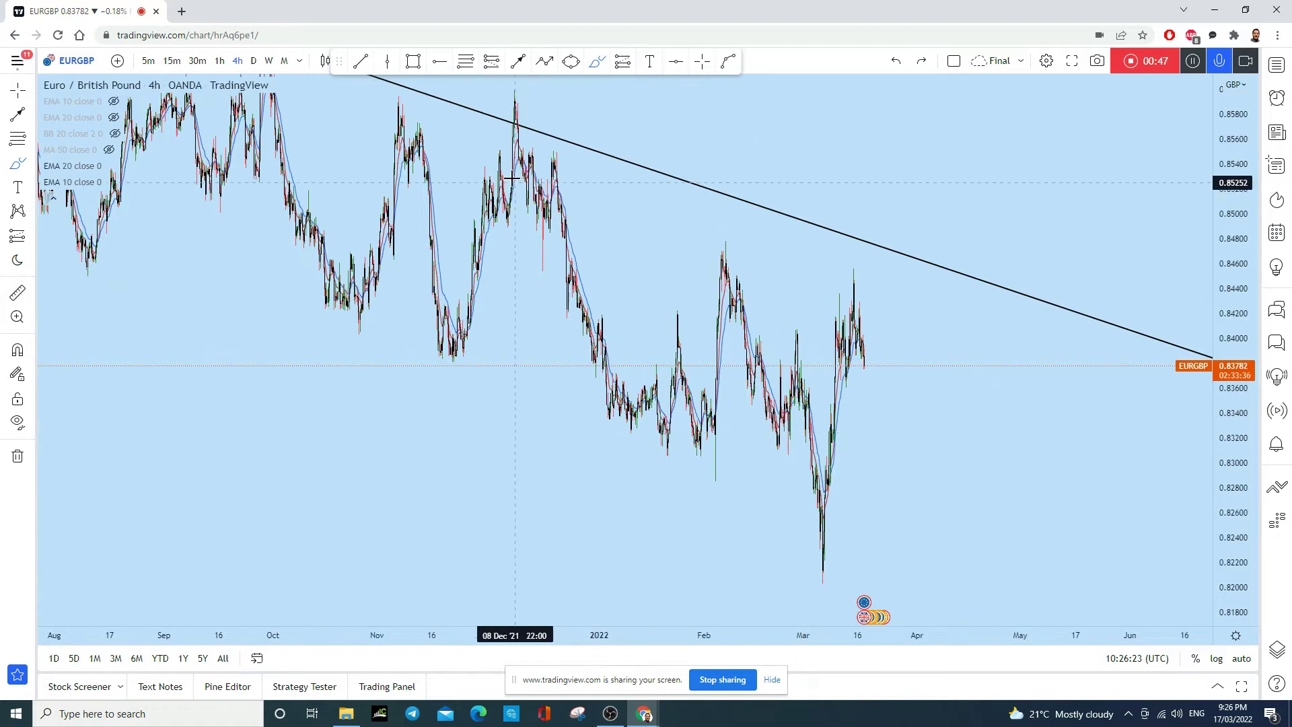
mouse_move(377, 108)
mouse_down()
mouse_move(662, 207)
mouse_move(1002, 350)
mouse_up()
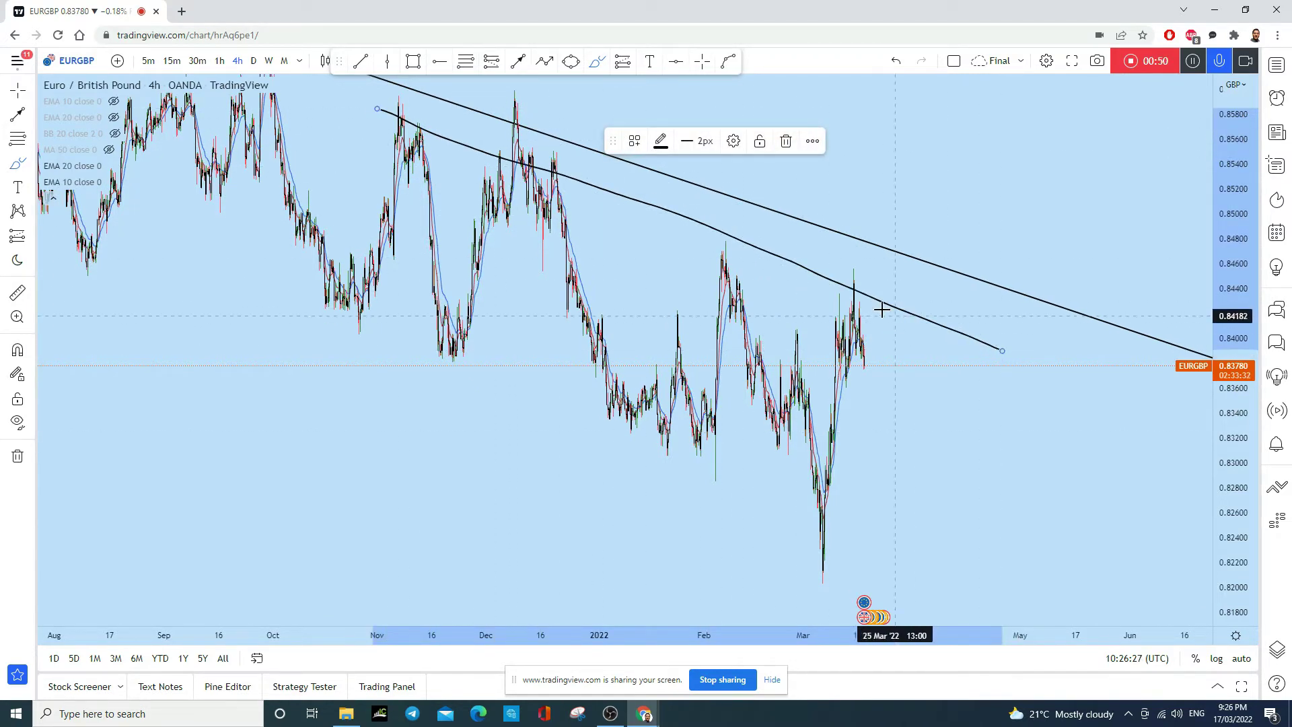
- Sketch a falling path from the circled March high and a line along the lows
drag(852, 270, 905, 540)
drag(325, 304, 1140, 584)
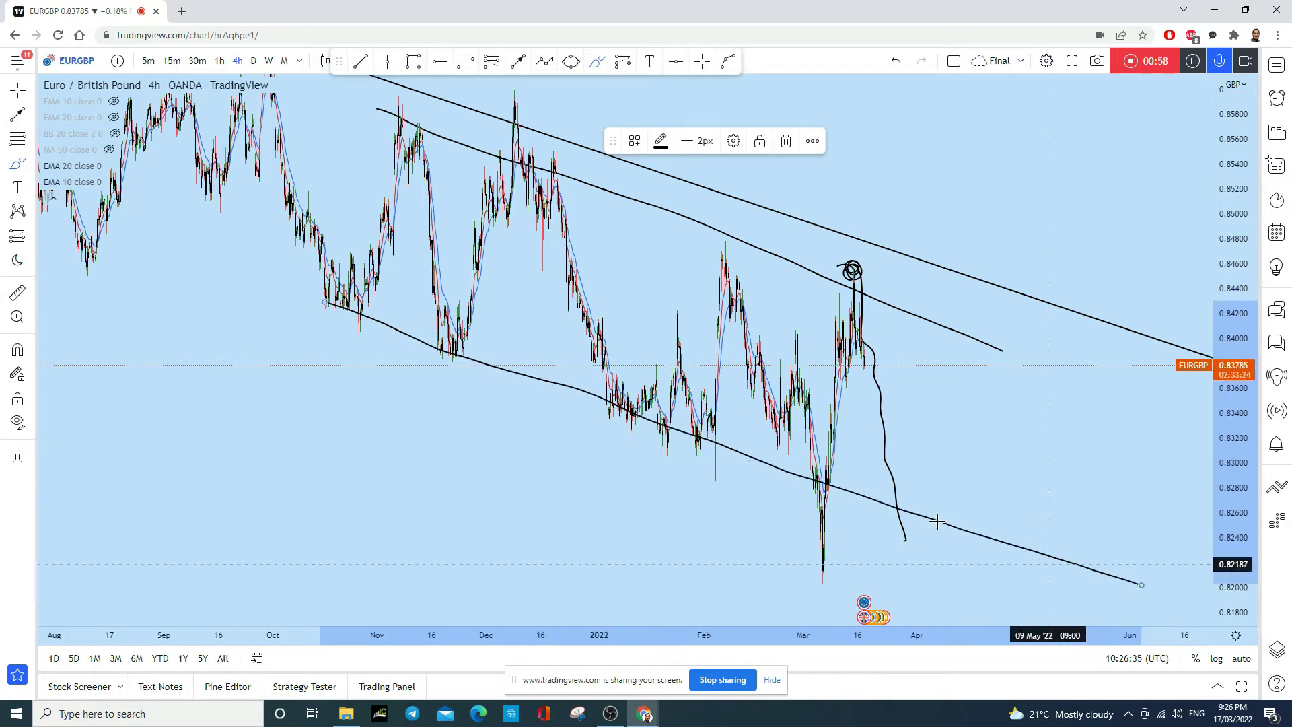
scroll(957, 484, up, 3)
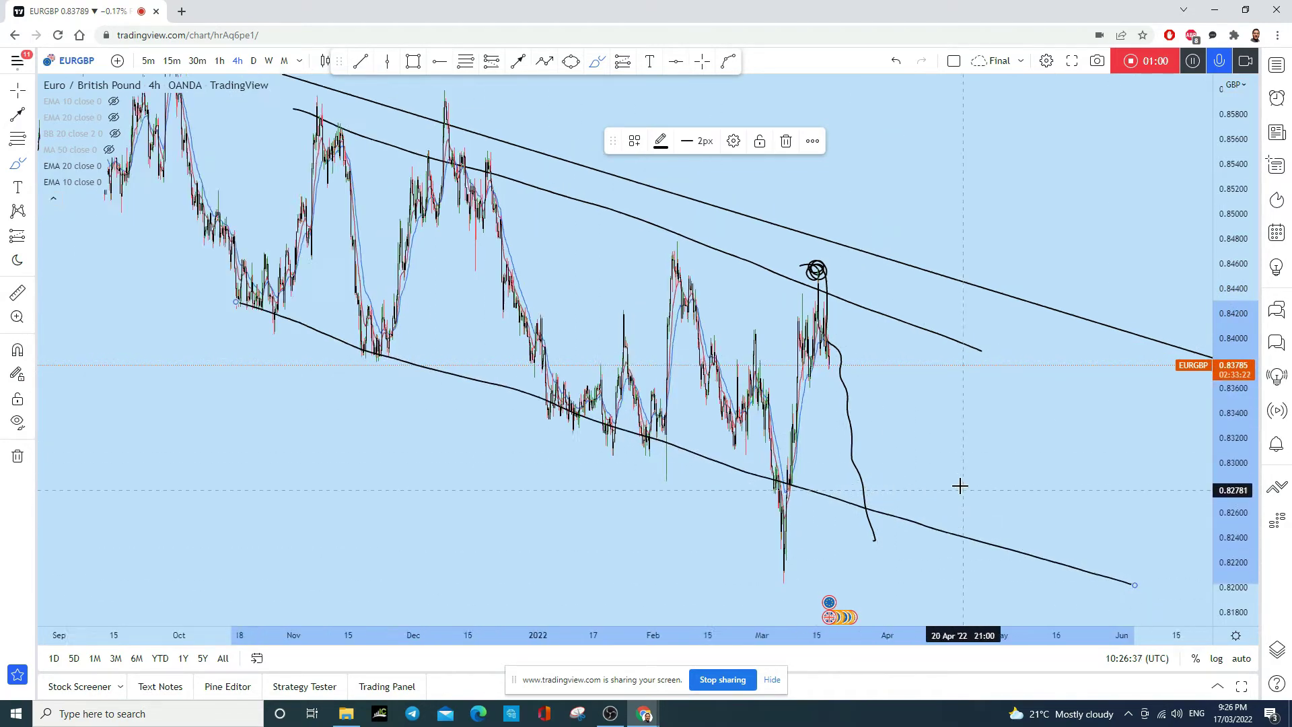
click(18, 457)
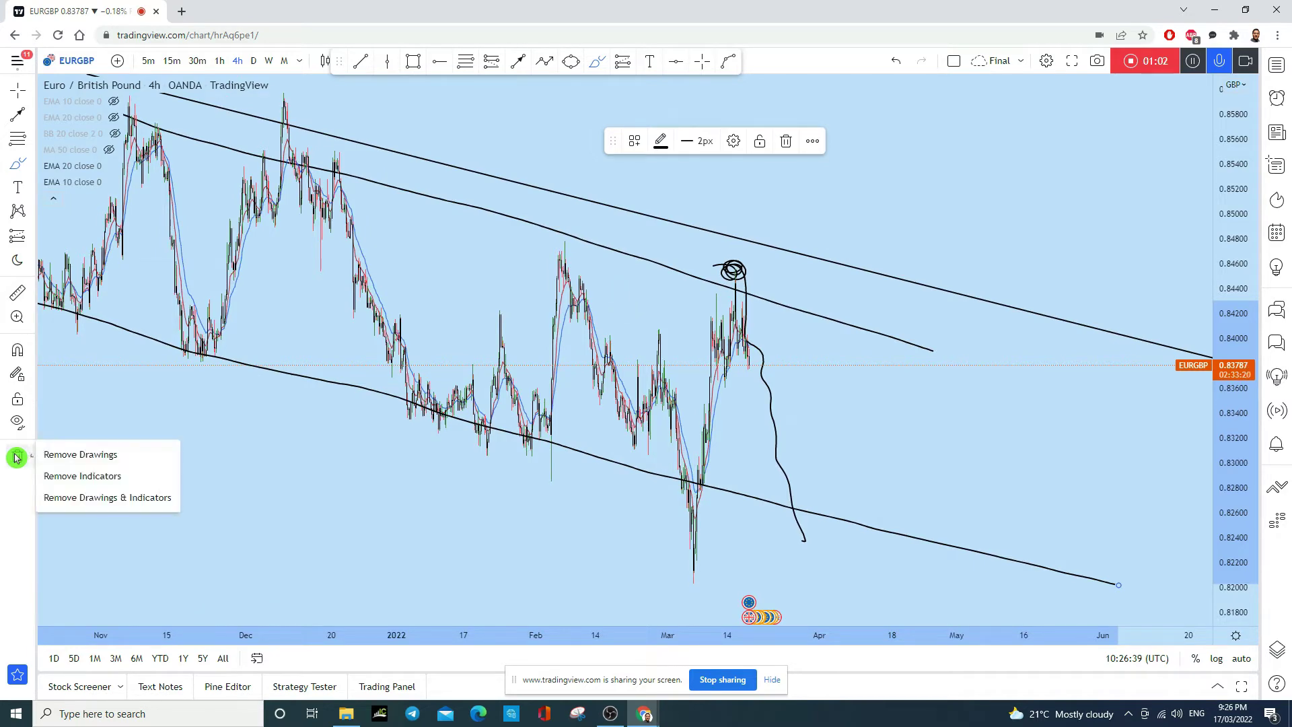
- Remove all drawings and switch the chart to monthly candles
click(80, 454)
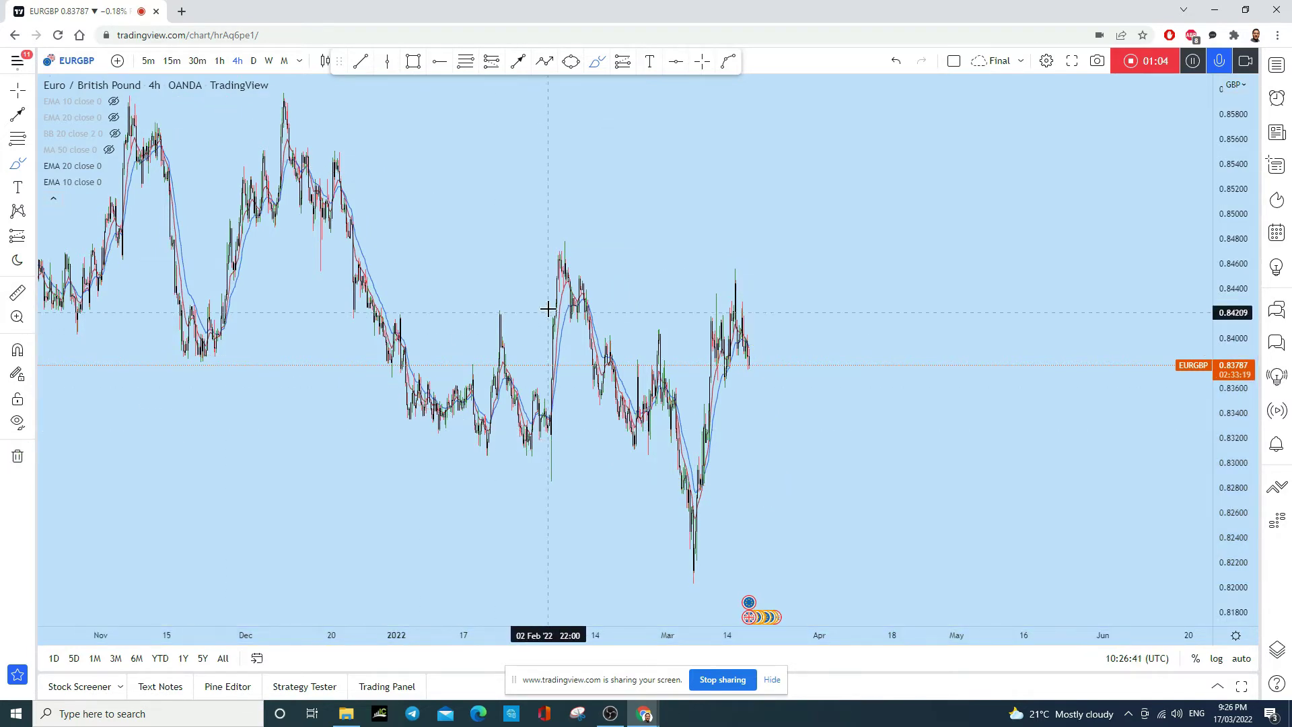
drag(549, 303, 286, 80)
click(284, 60)
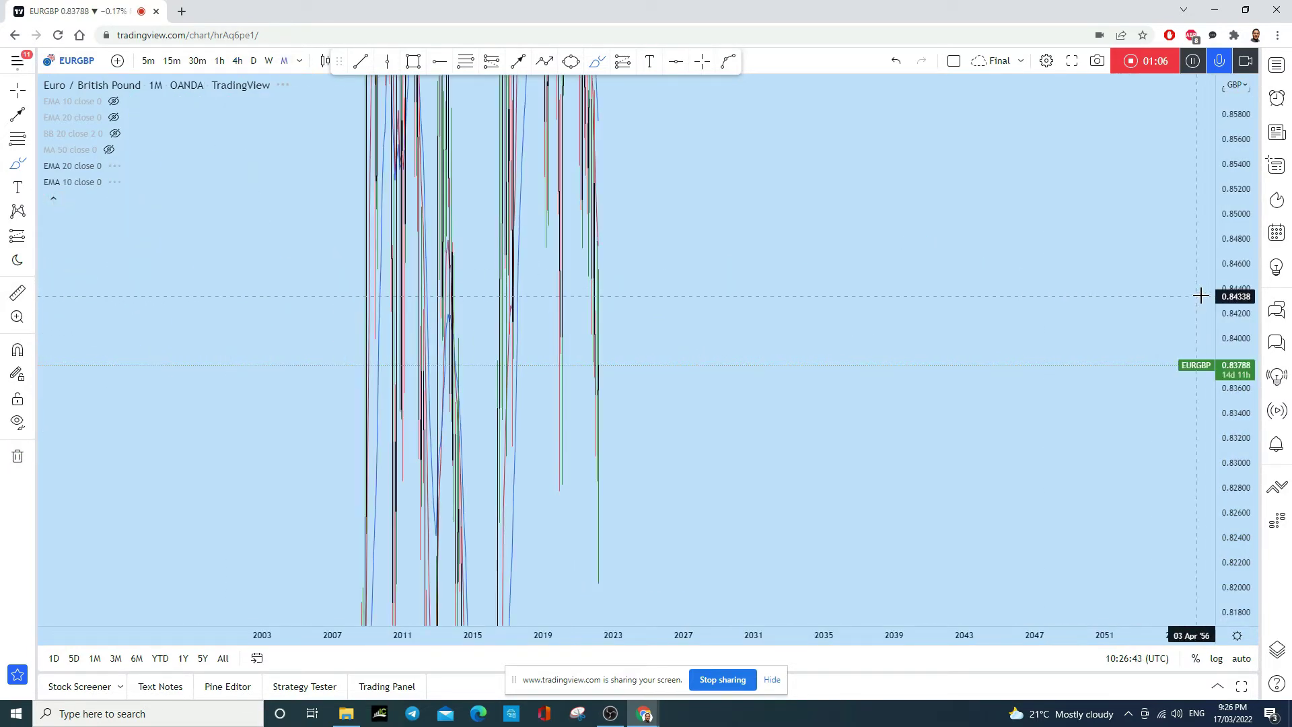
scroll(724, 390, up, 3)
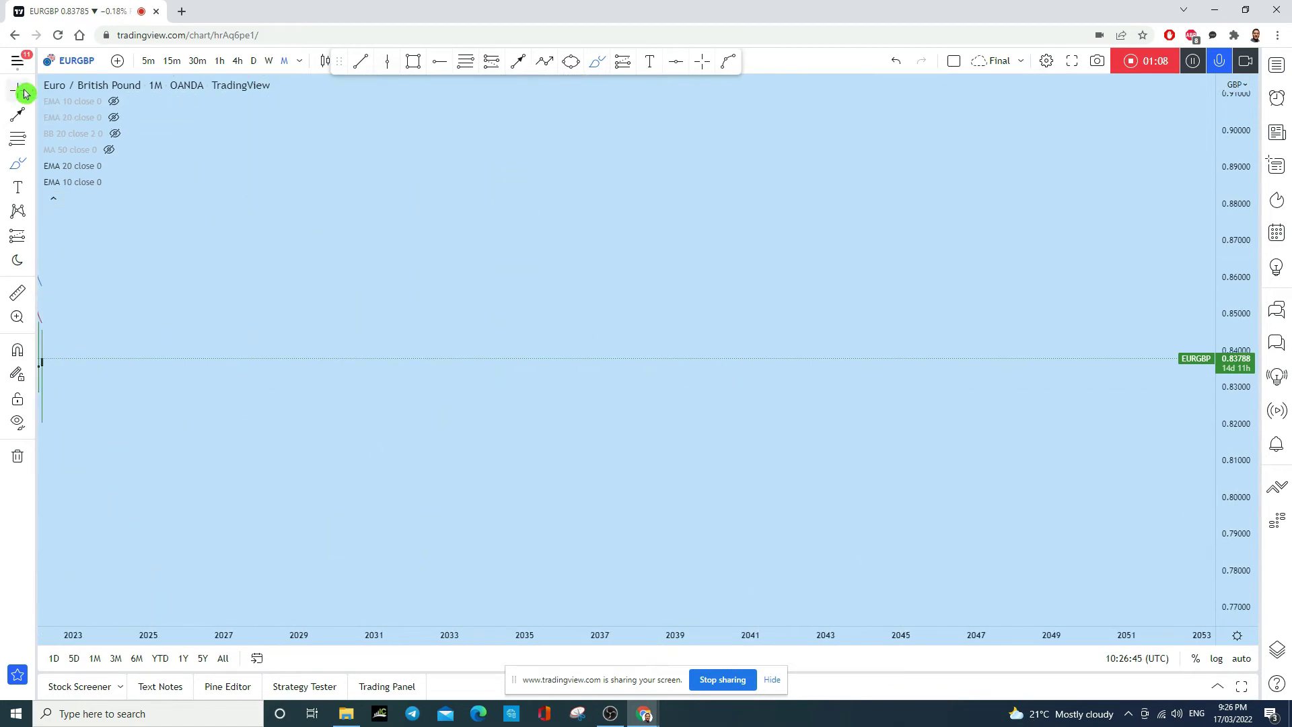
scroll(504, 301, up, 5)
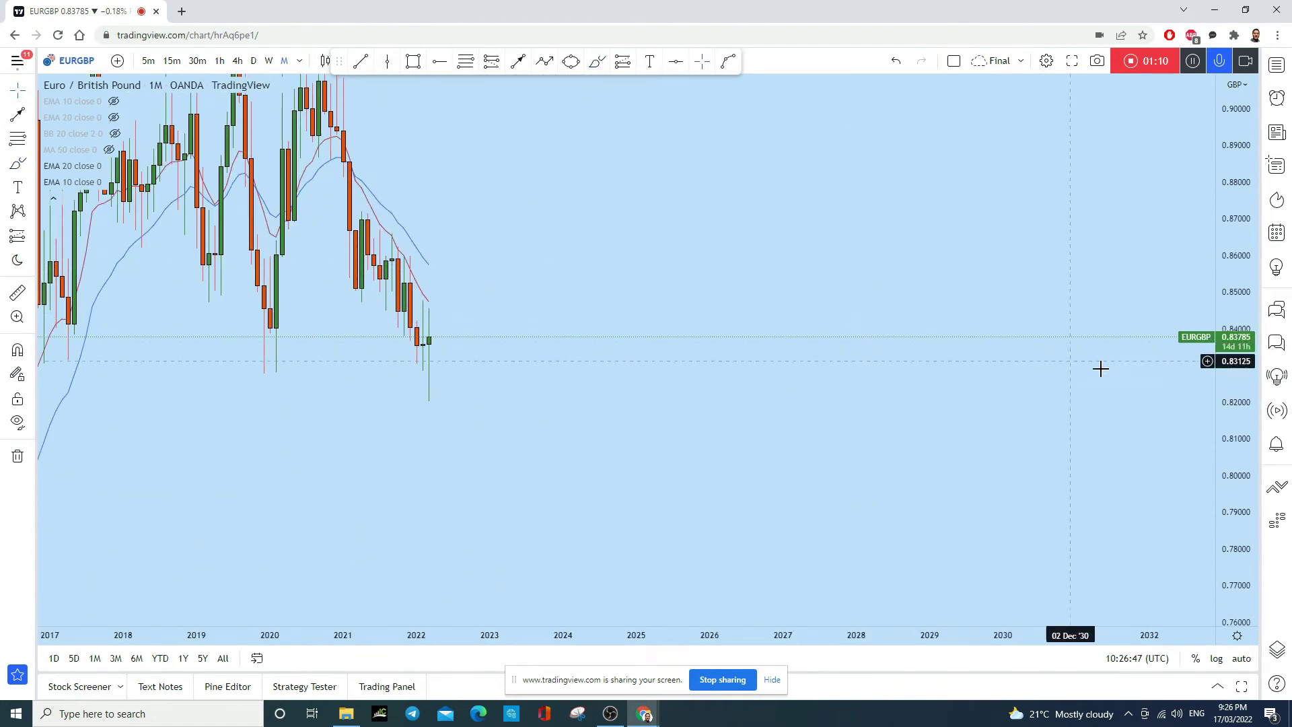
- Frame the monthly candles to show EURGBP price history back to 2010
drag(1238, 463, 1239, 431)
scroll(513, 202, up, 1)
drag(514, 202, 870, 226)
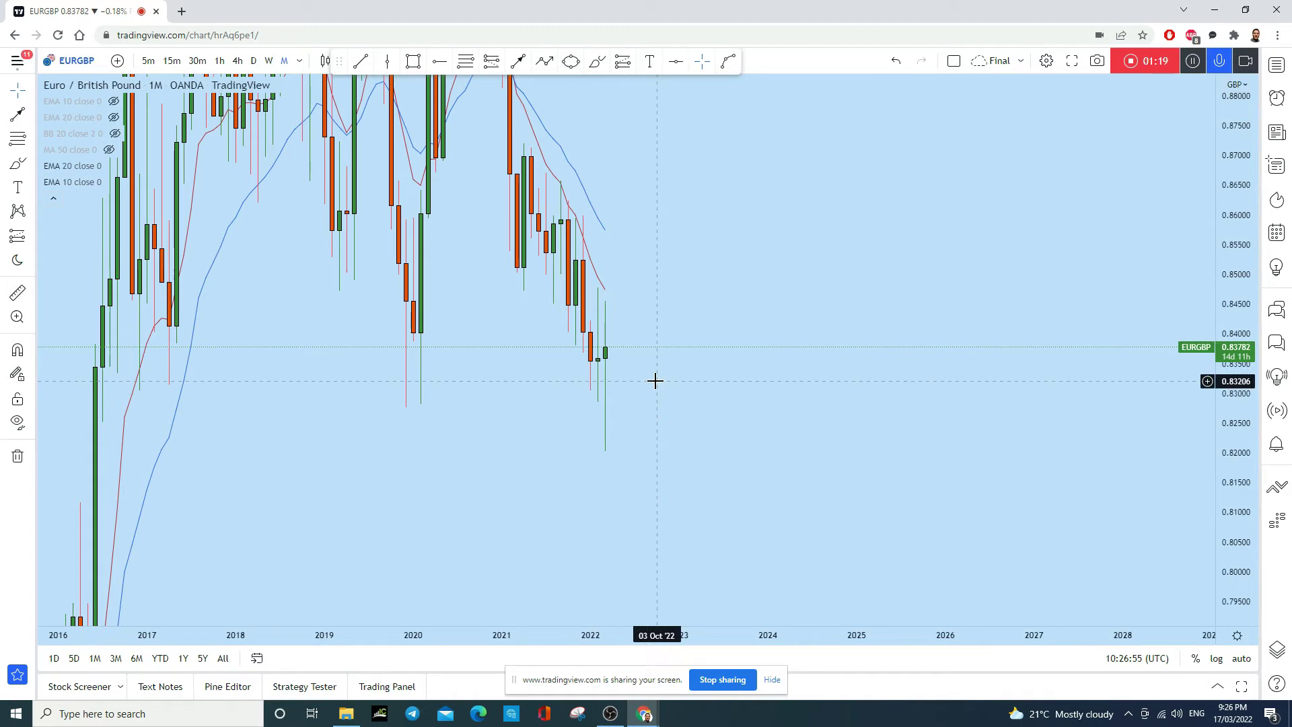
drag(1245, 192, 1246, 256)
scroll(905, 460, down, 1)
scroll(938, 210, down, 2)
drag(938, 211, 923, 335)
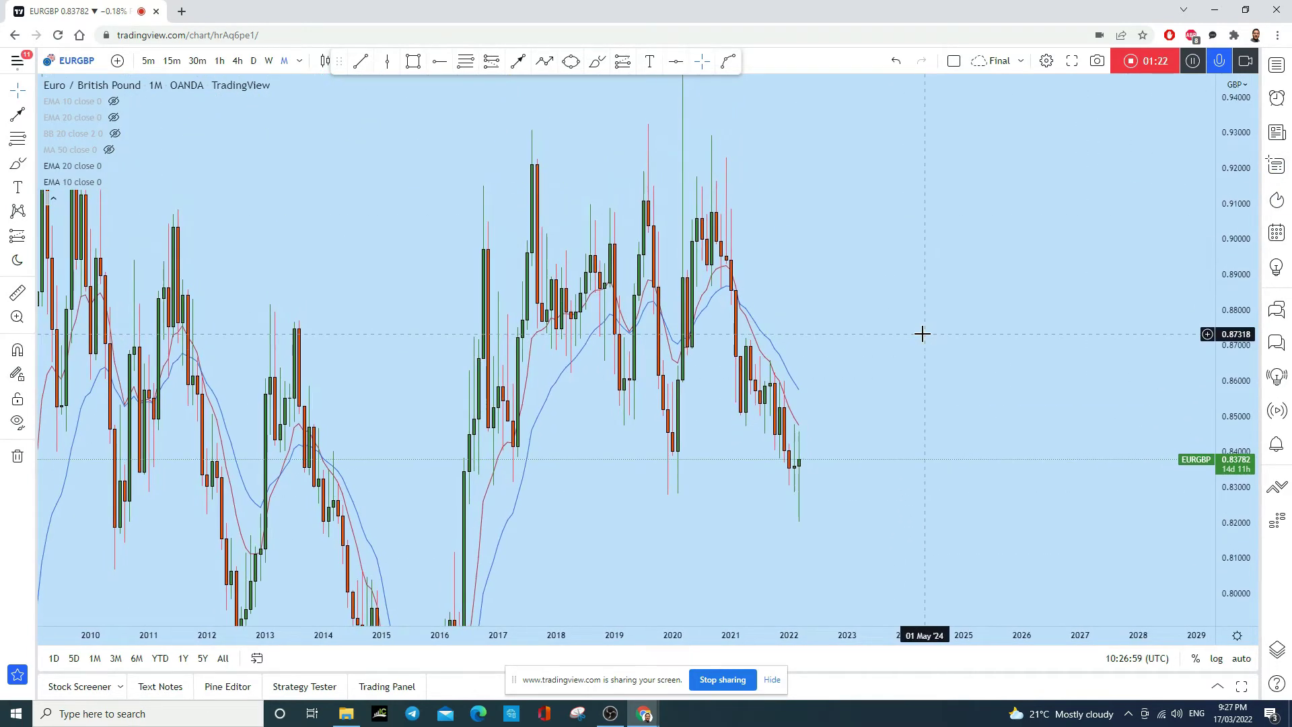
click(605, 62)
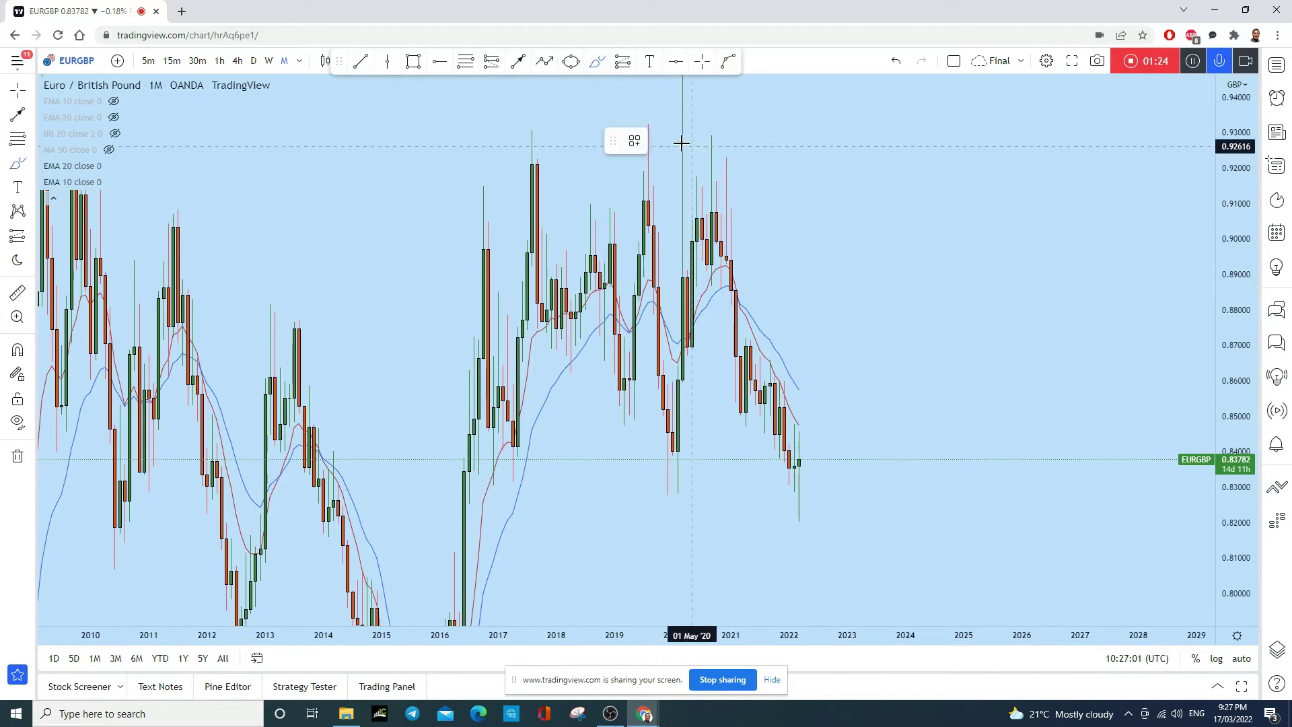
drag(746, 185, 739, 200)
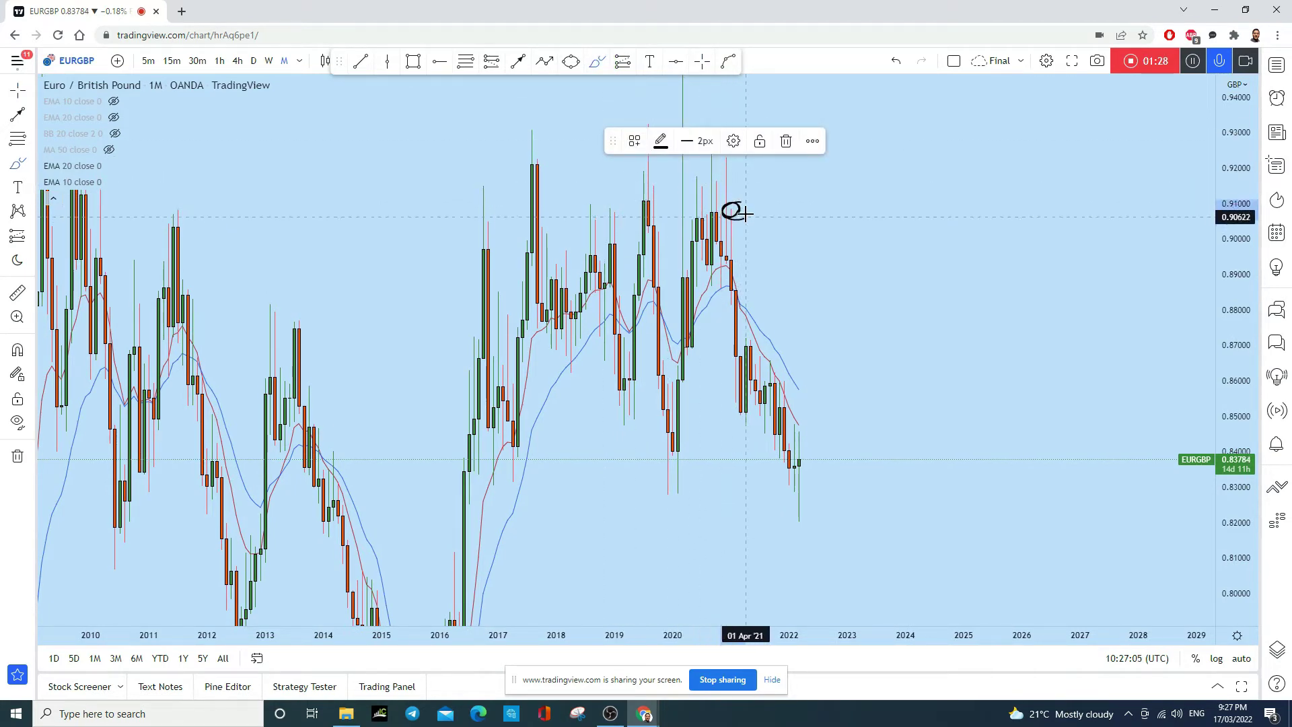
drag(721, 205, 734, 417)
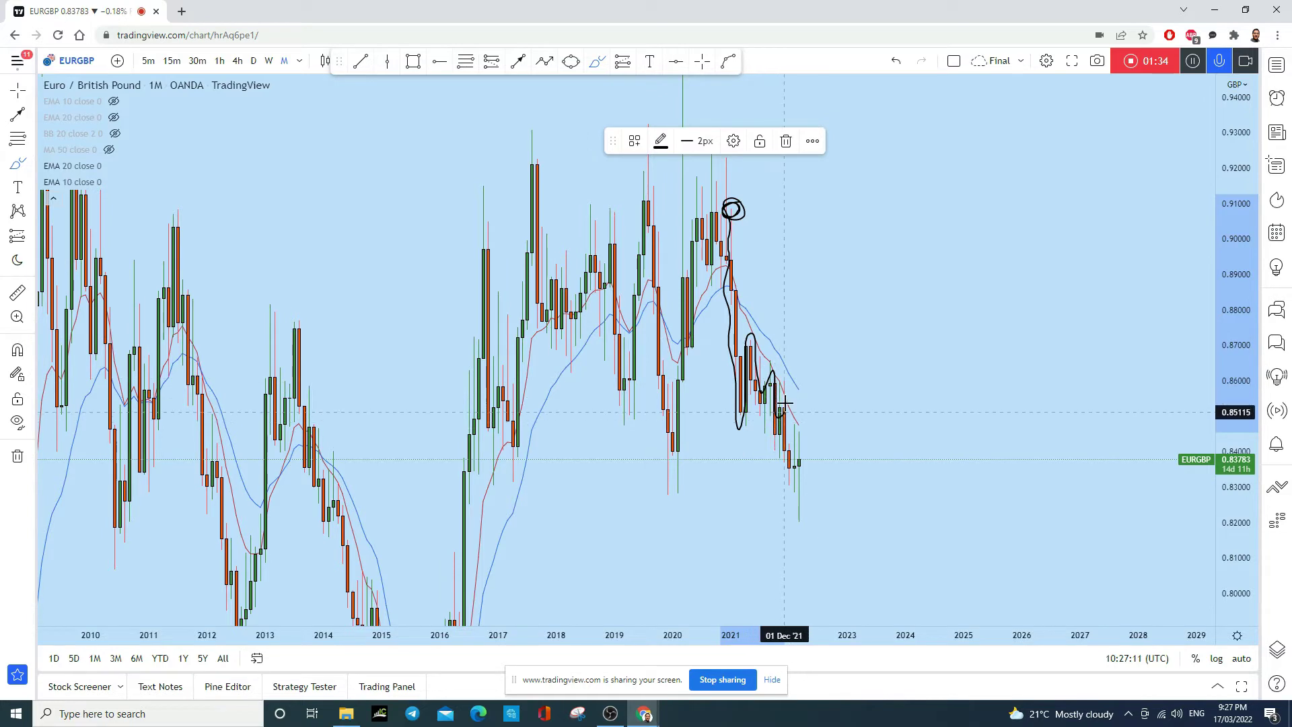
mouse_move(788, 442)
mouse_down()
mouse_move(805, 485)
mouse_move(794, 543)
mouse_up()
scroll(971, 458, up, 2)
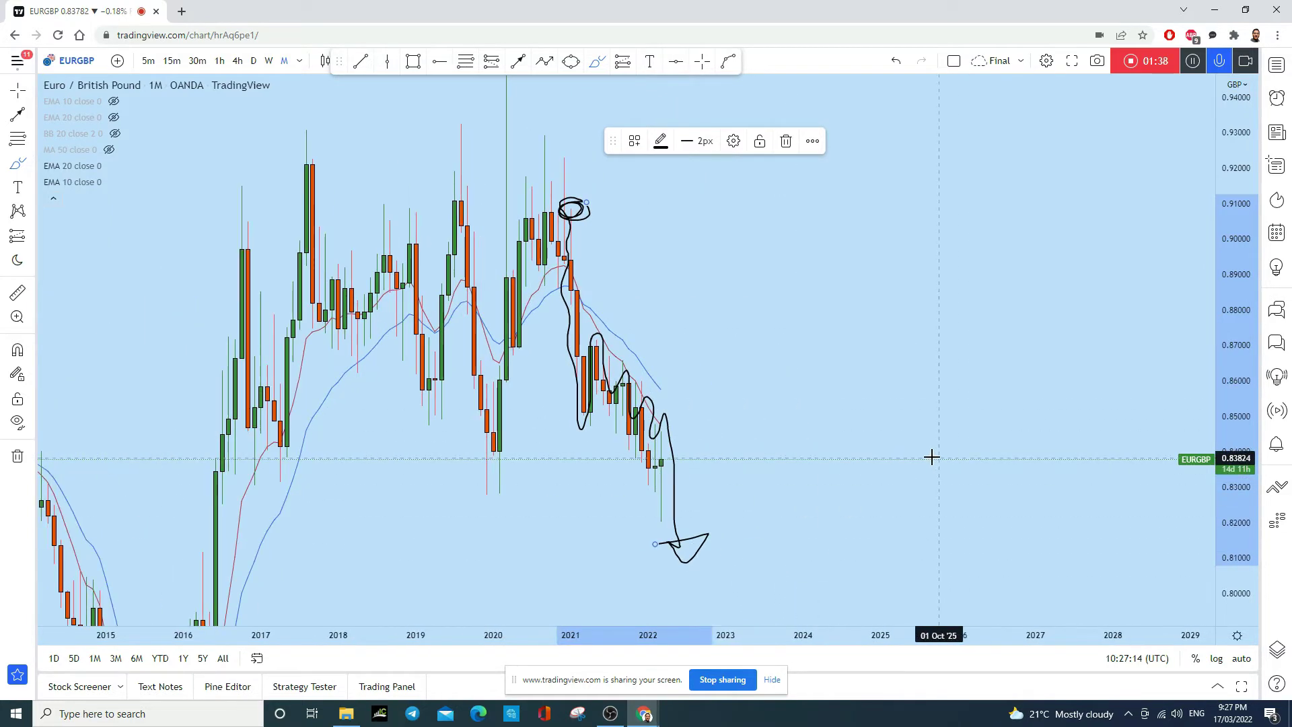
click(895, 62)
mouse_move(812, 156)
mouse_down()
mouse_move(848, 303)
mouse_move(888, 307)
mouse_move(919, 369)
mouse_move(963, 343)
mouse_move(970, 496)
mouse_up()
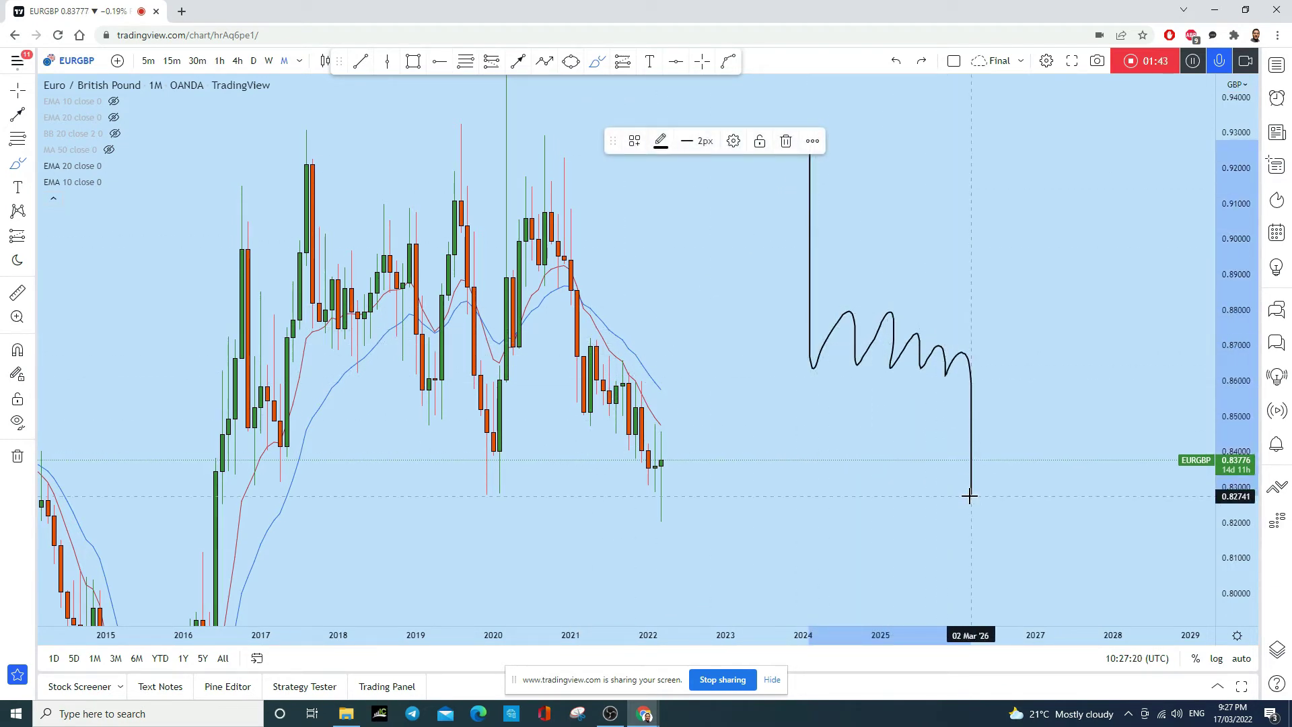
click(896, 61)
click(18, 89)
drag(817, 371, 852, 264)
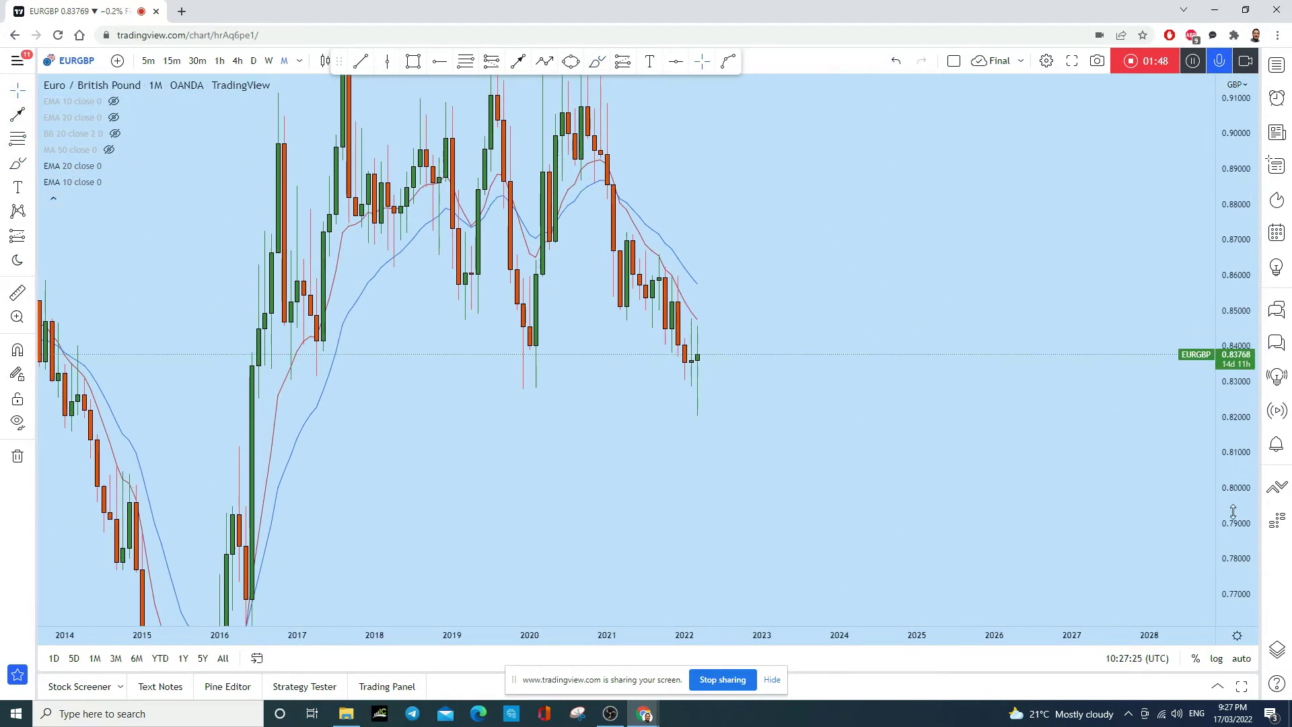
- Draw a freehand loop around the latest monthly candles, then remove it
scroll(1233, 511, up, 3)
scroll(554, 317, up, 3)
click(597, 61)
drag(522, 290, 503, 267)
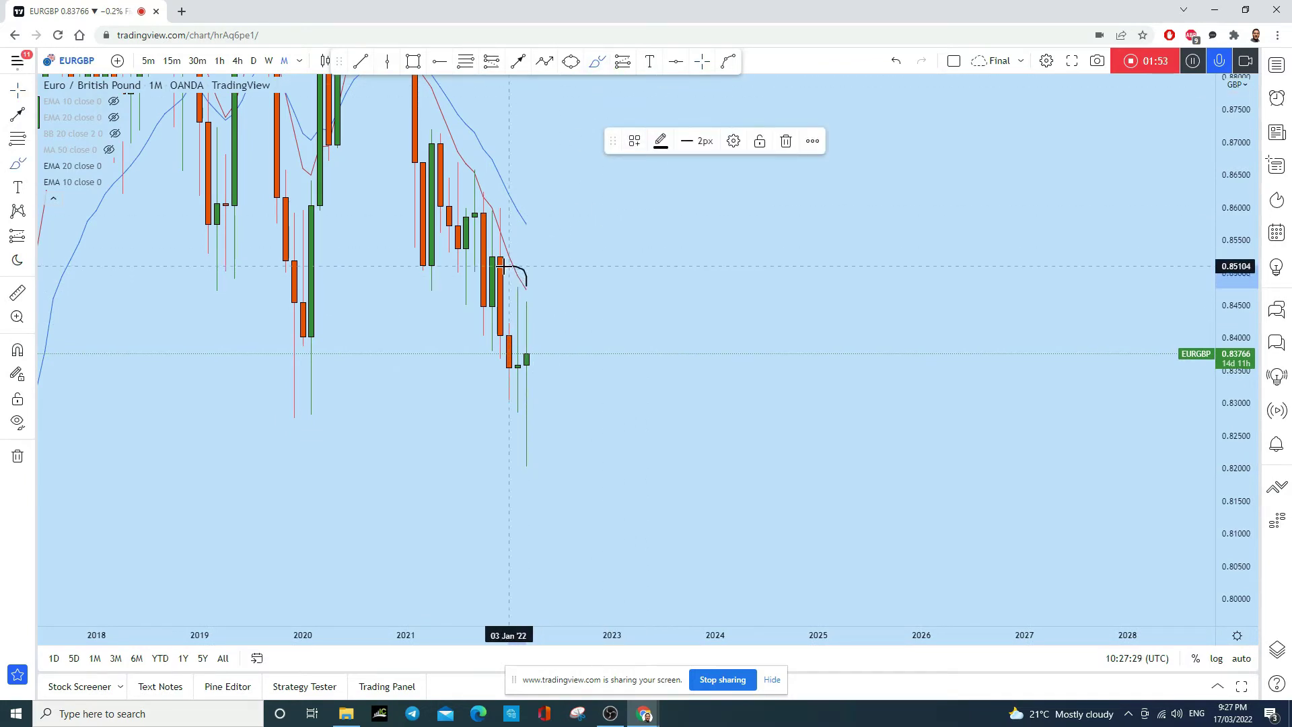
drag(501, 314, 506, 362)
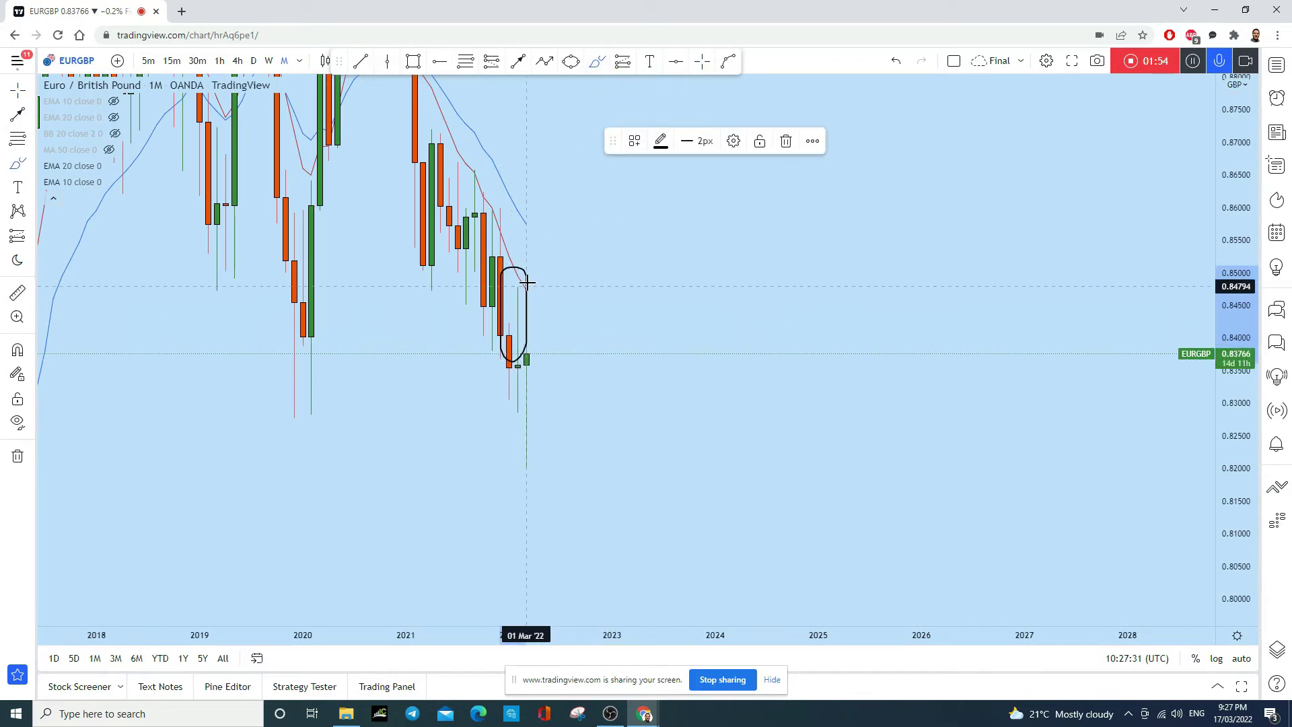
drag(503, 266, 493, 334)
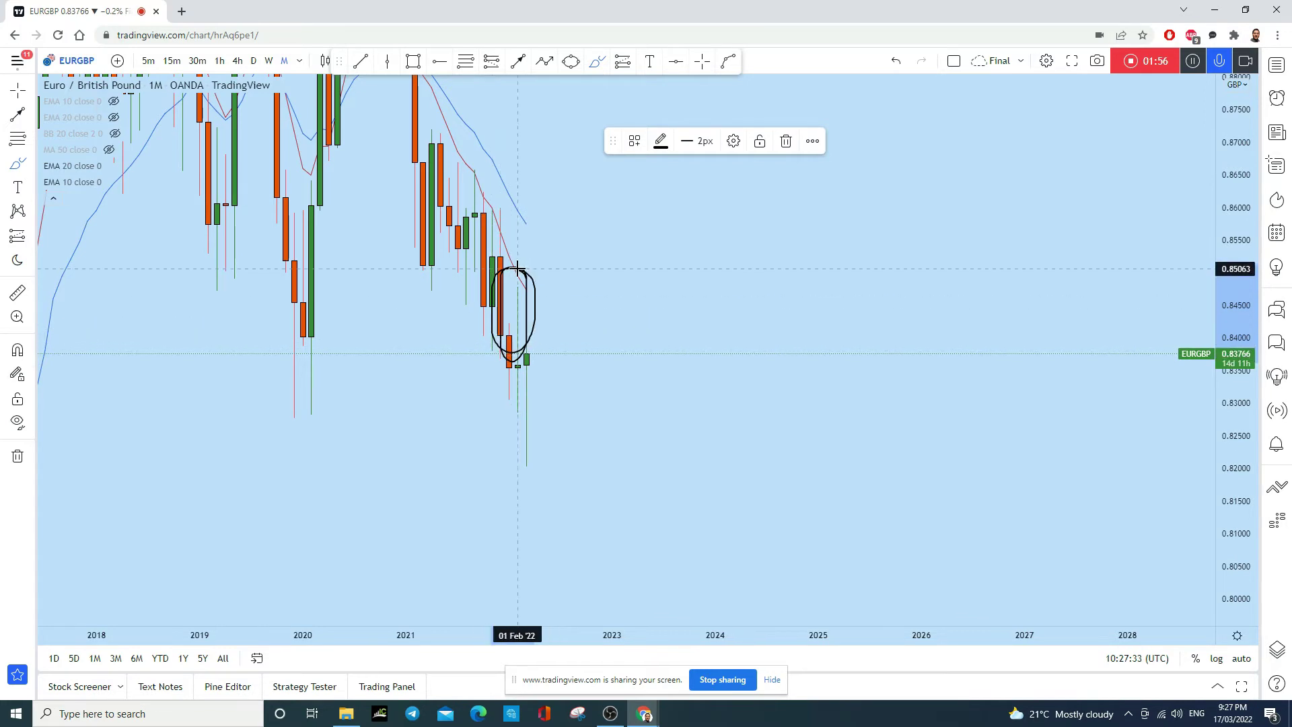
click(897, 61)
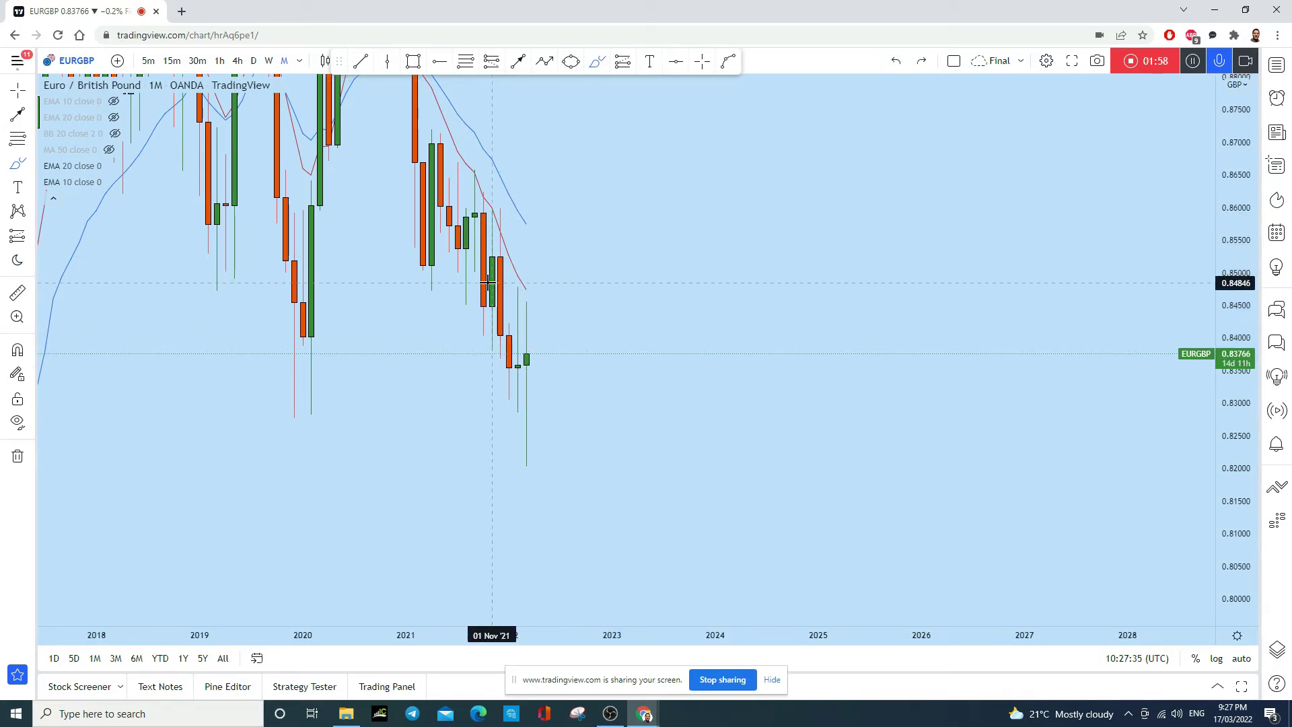
- Try a neckline near 0.848 and a downward projection, undo both, then loop beside the latest candle
drag(495, 283, 689, 292)
drag(486, 288, 725, 287)
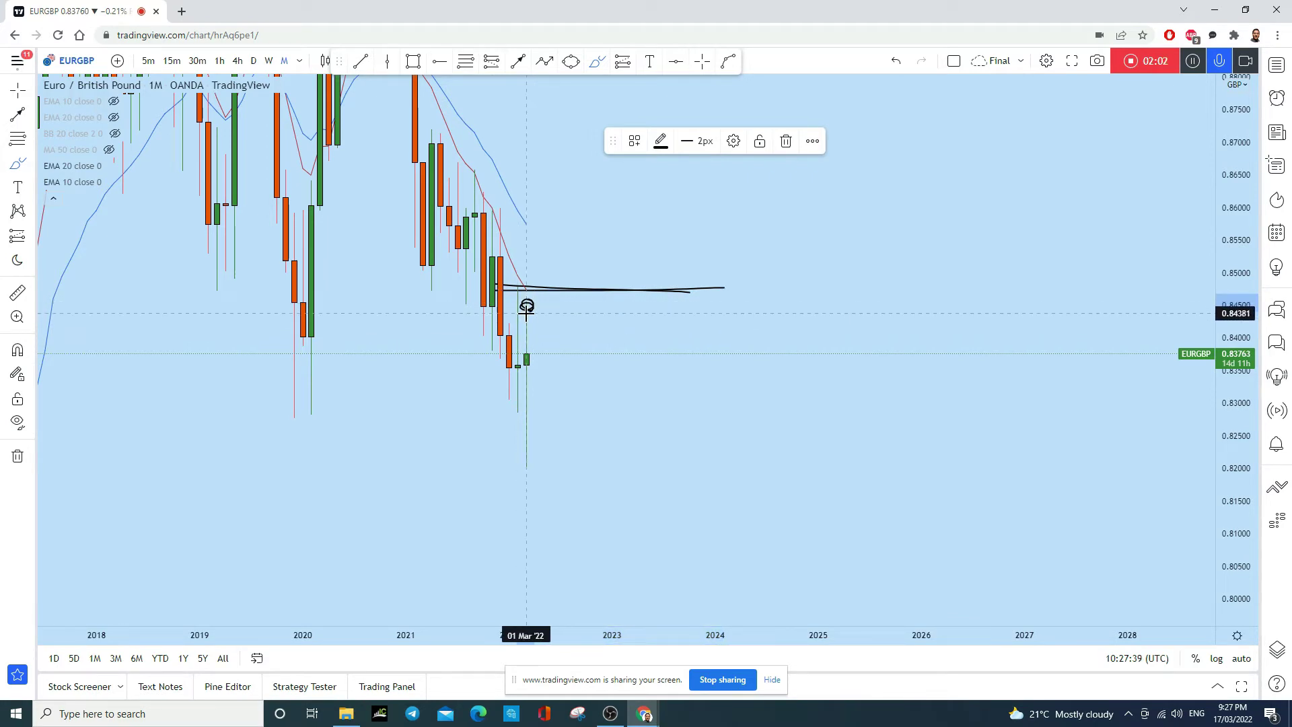
mouse_move(528, 307)
mouse_down()
mouse_move(572, 492)
mouse_move(534, 450)
mouse_up()
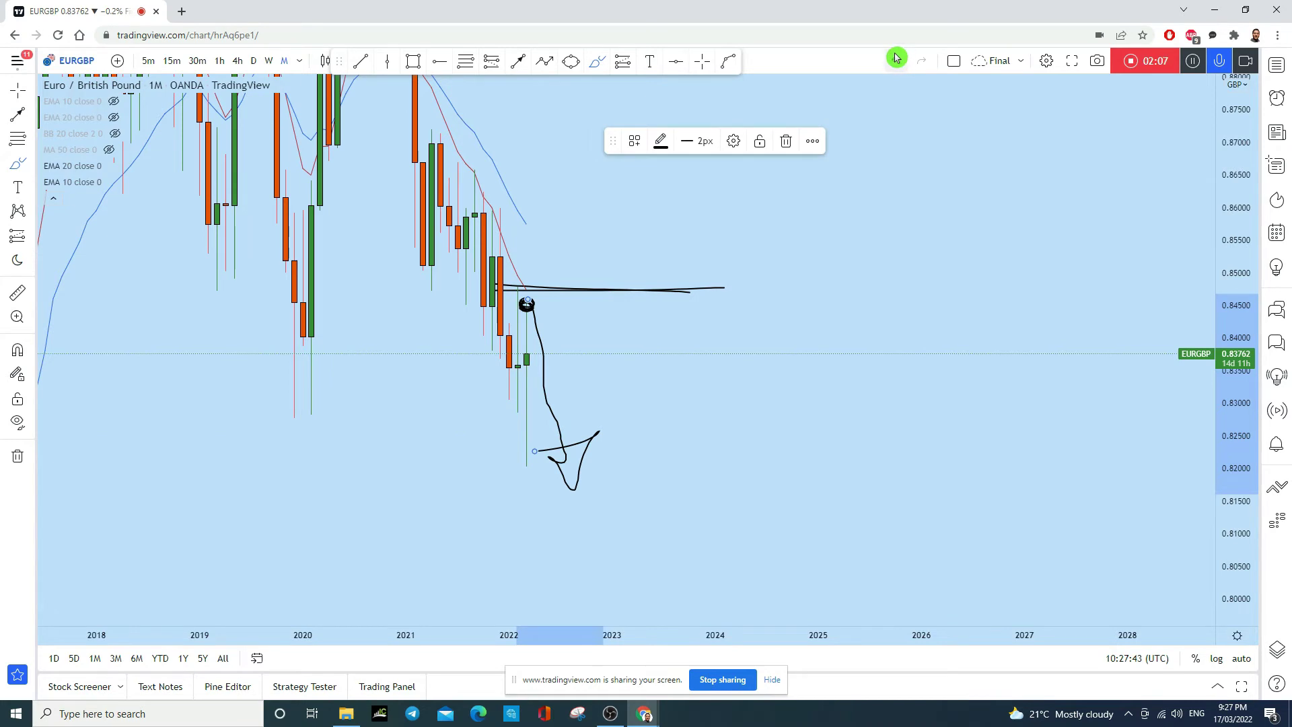
click(896, 58)
click(896, 57)
click(897, 61)
drag(528, 357, 532, 353)
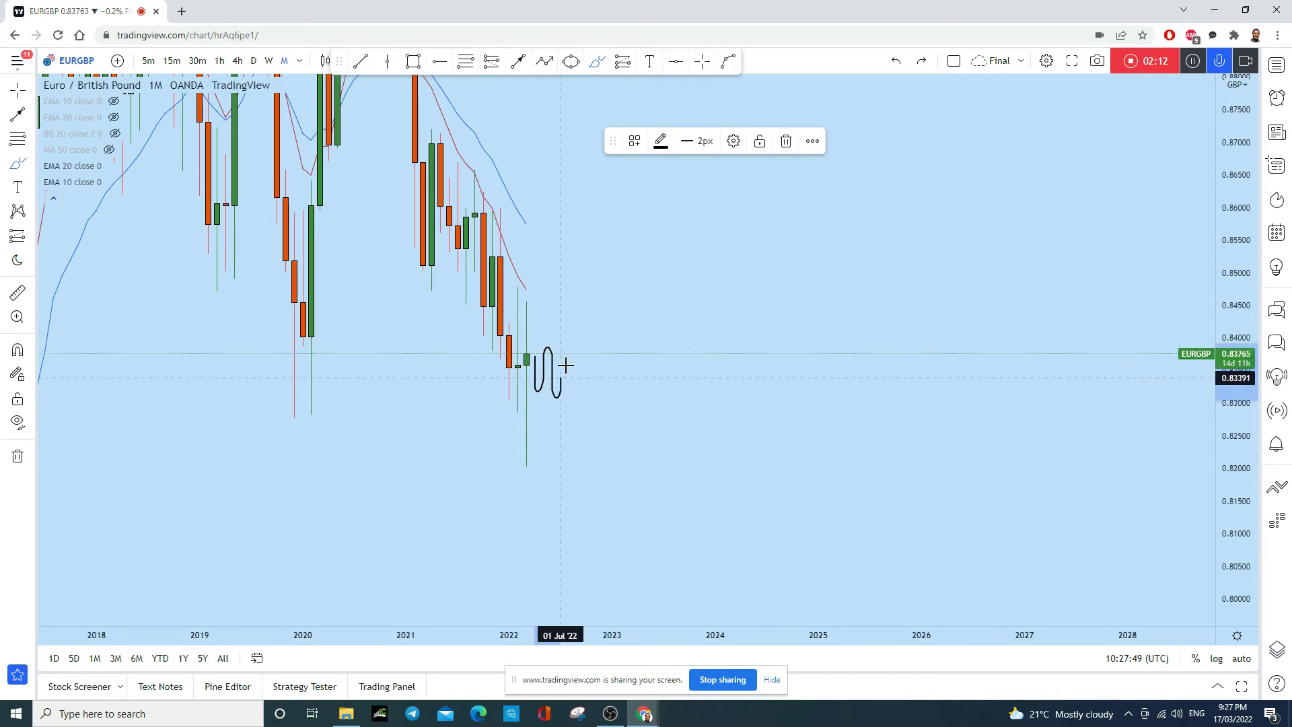
- Discard the looped stroke and switch the chart to the weekly timeframe
mouse_move(638, 368)
mouse_down()
mouse_move(684, 340)
mouse_move(729, 398)
mouse_up()
click(895, 61)
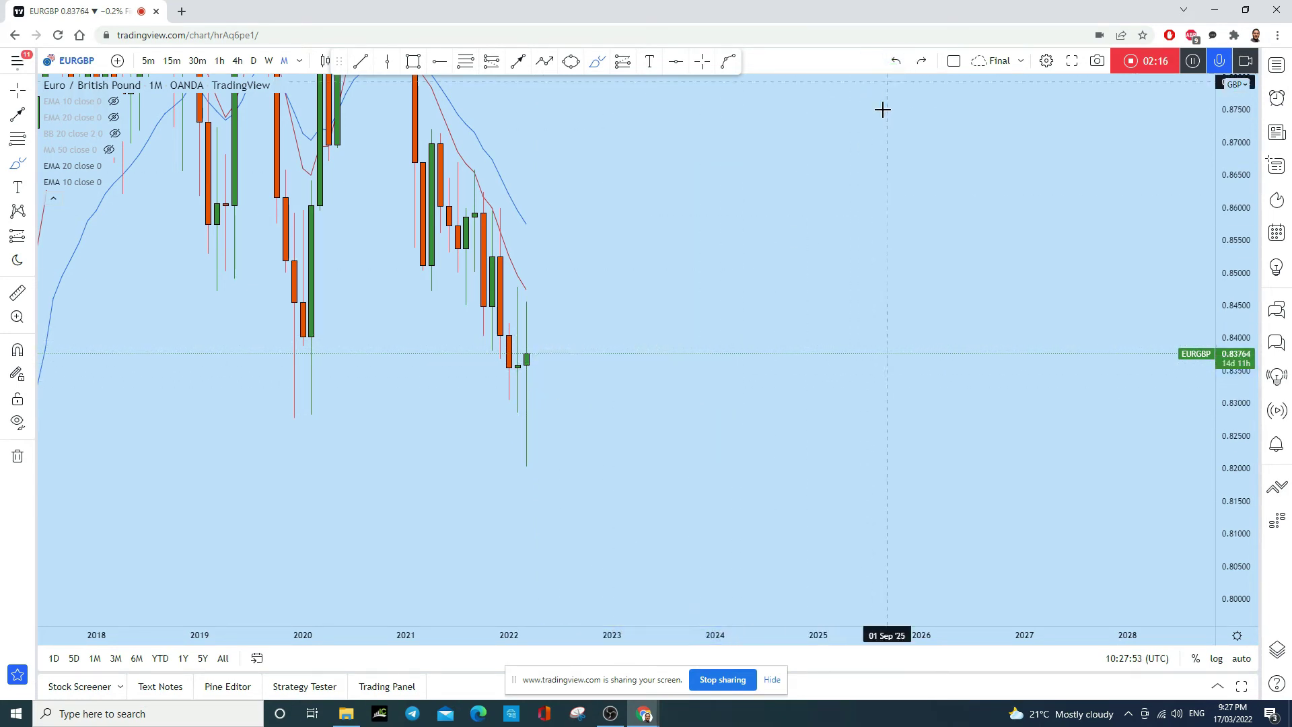
click(285, 64)
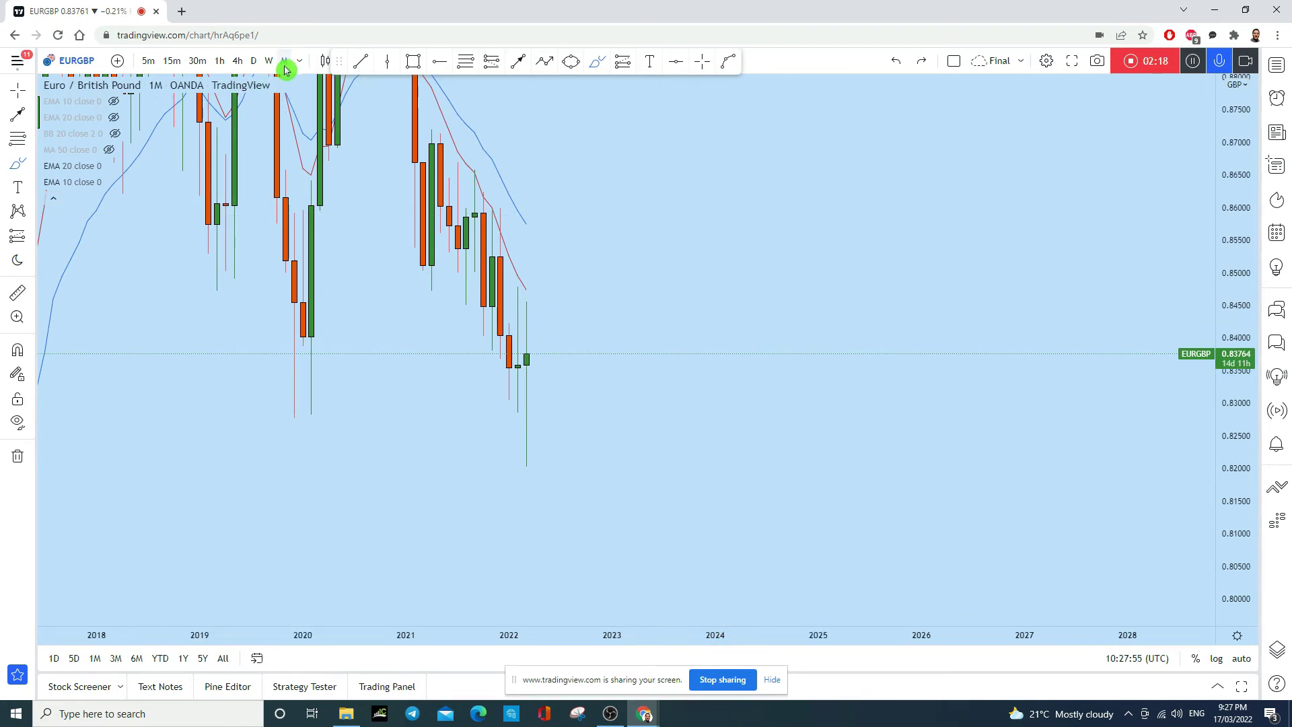
click(267, 61)
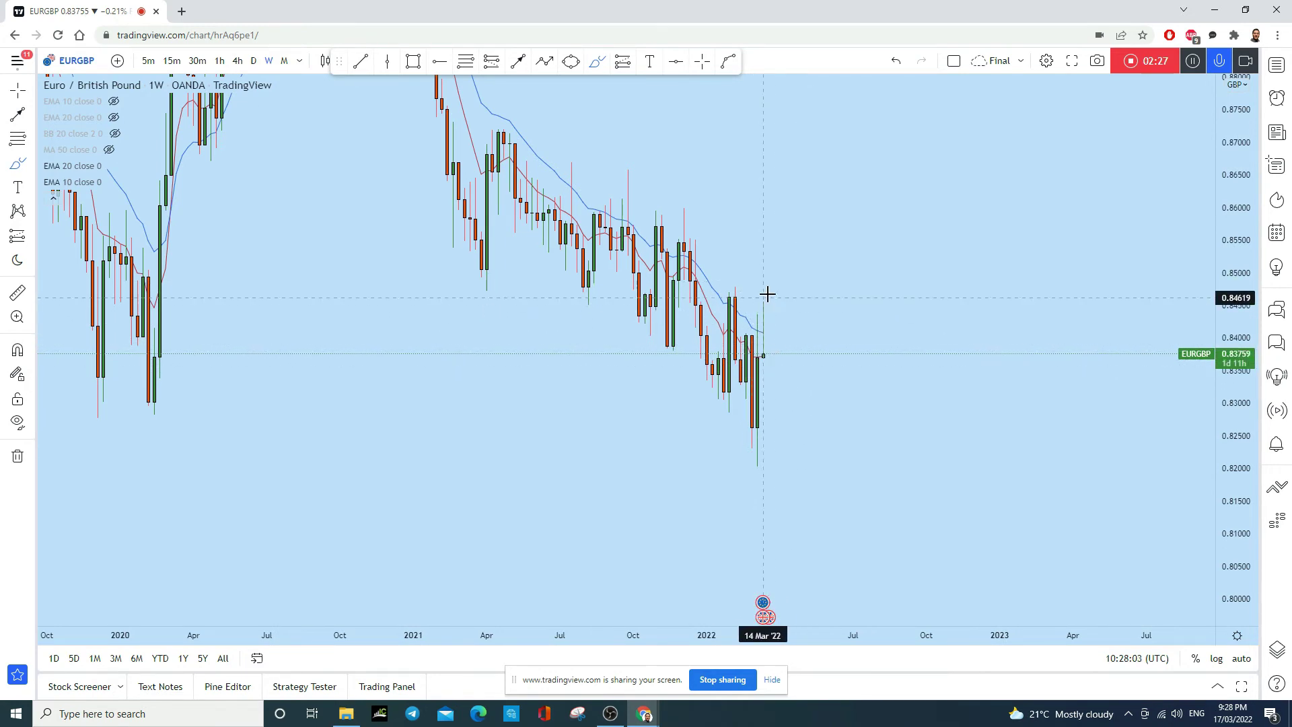
scroll(781, 344, up, 2)
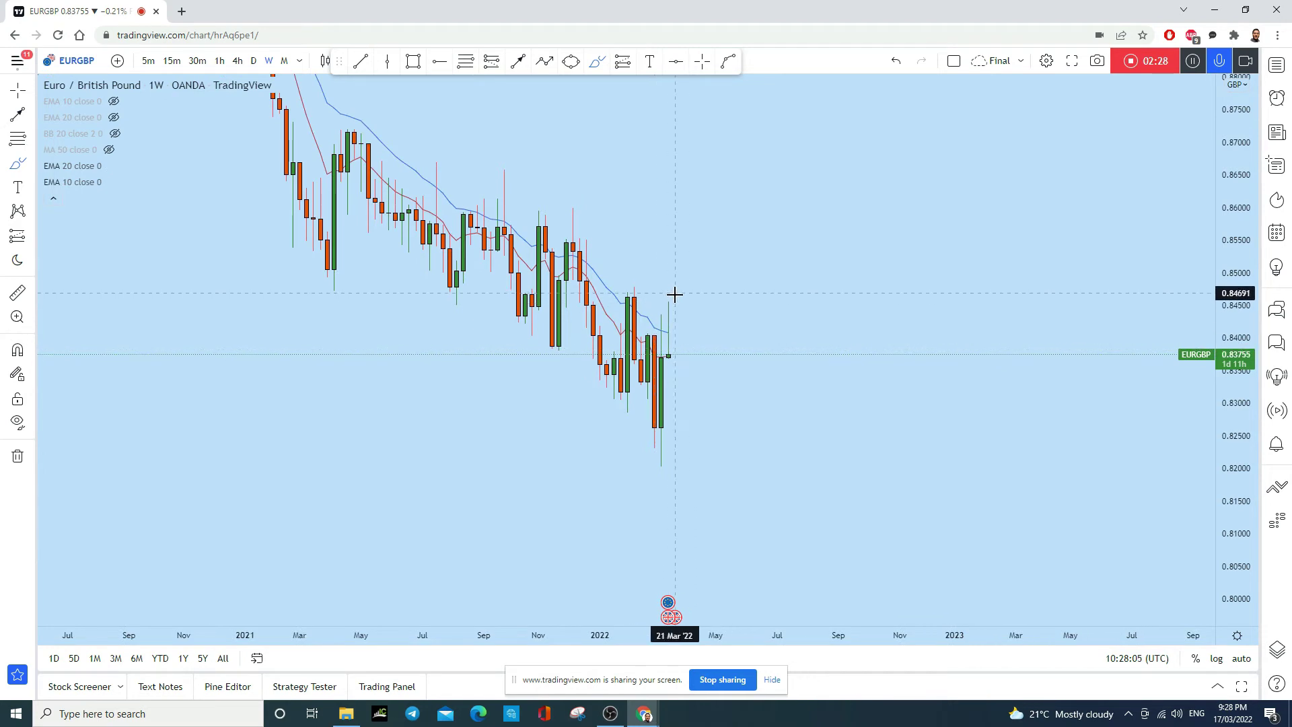
- Draw a descending trend line from the April 2021 high to about 0.819
click(357, 61)
click(347, 133)
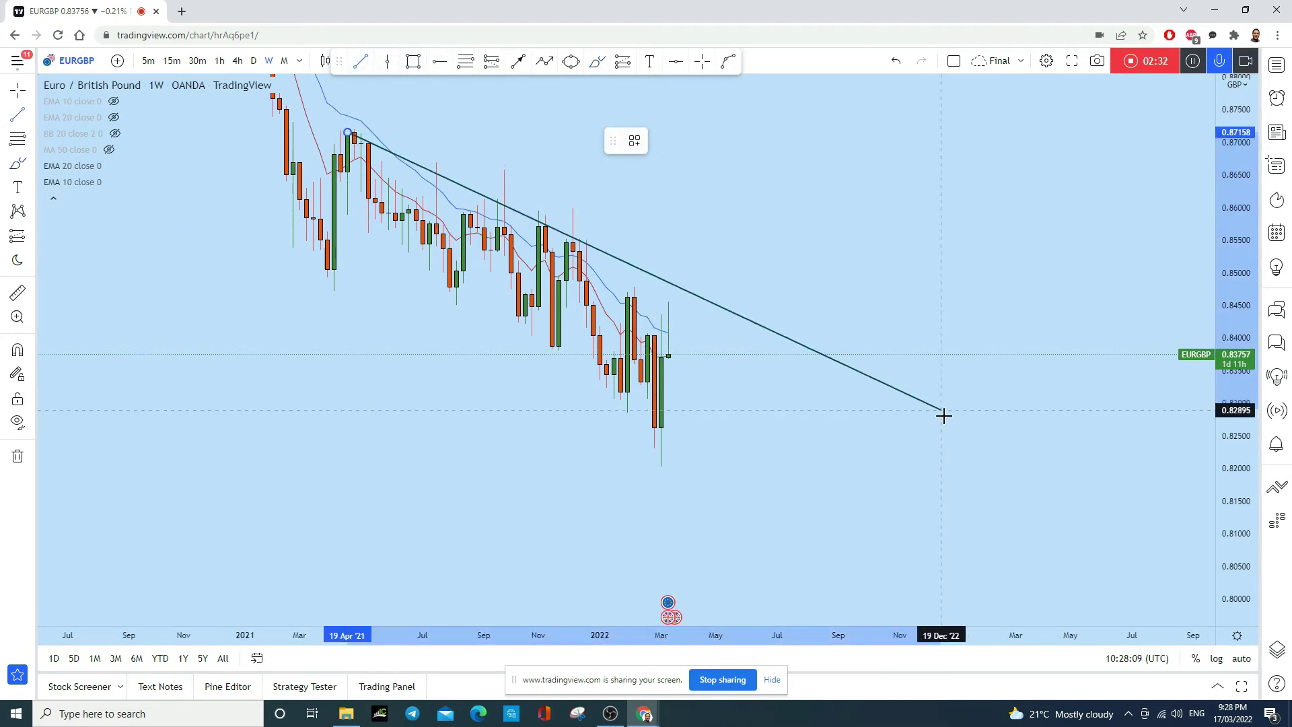
click(981, 473)
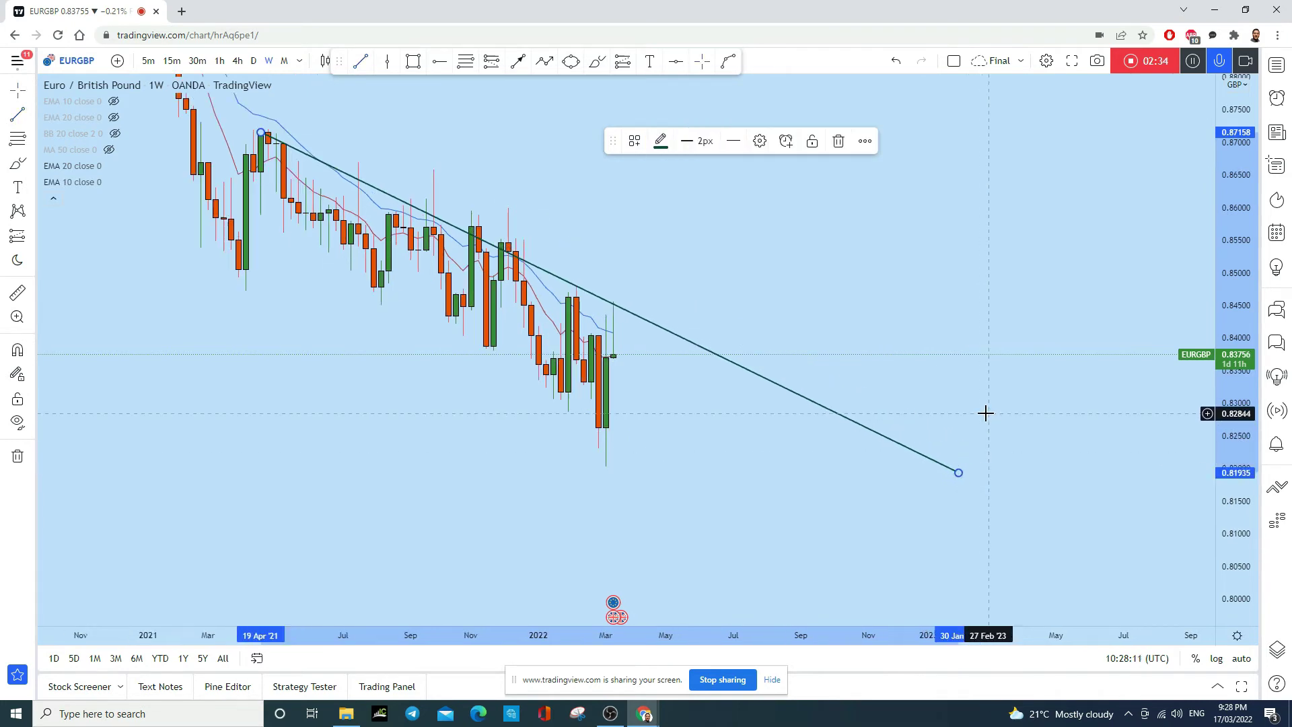
scroll(855, 320, up, 2)
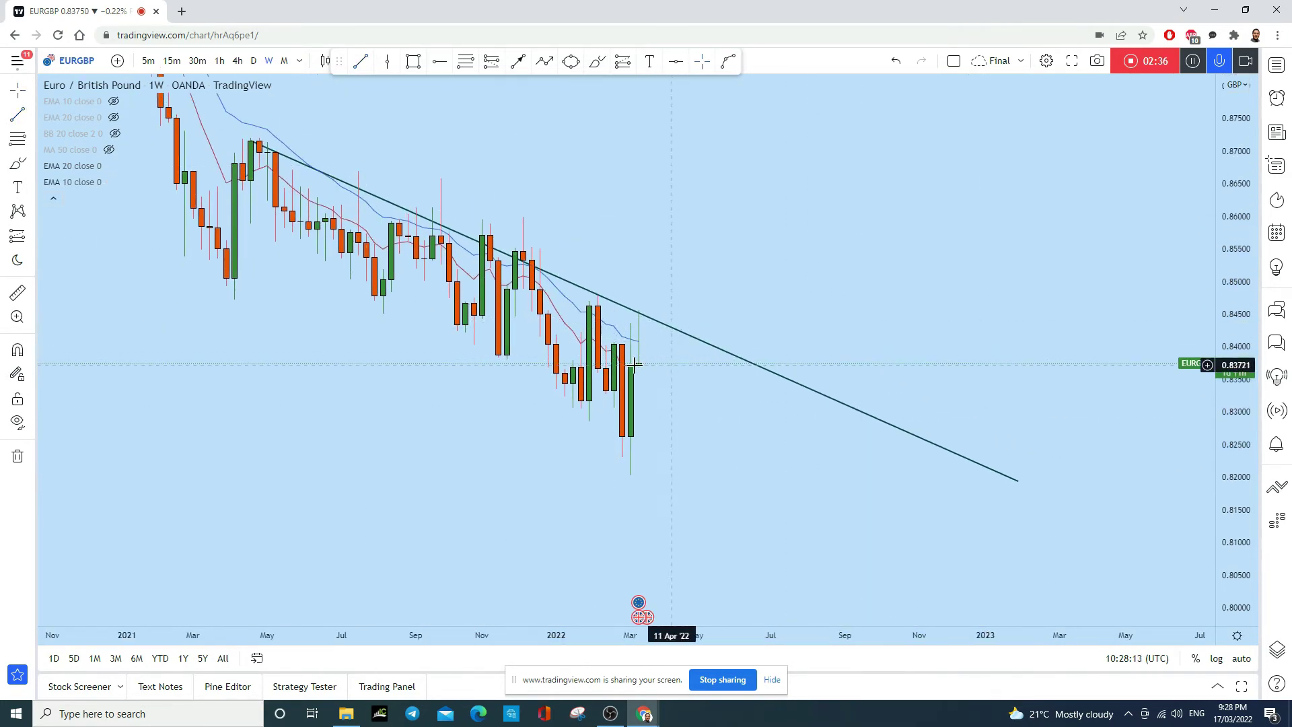
click(255, 62)
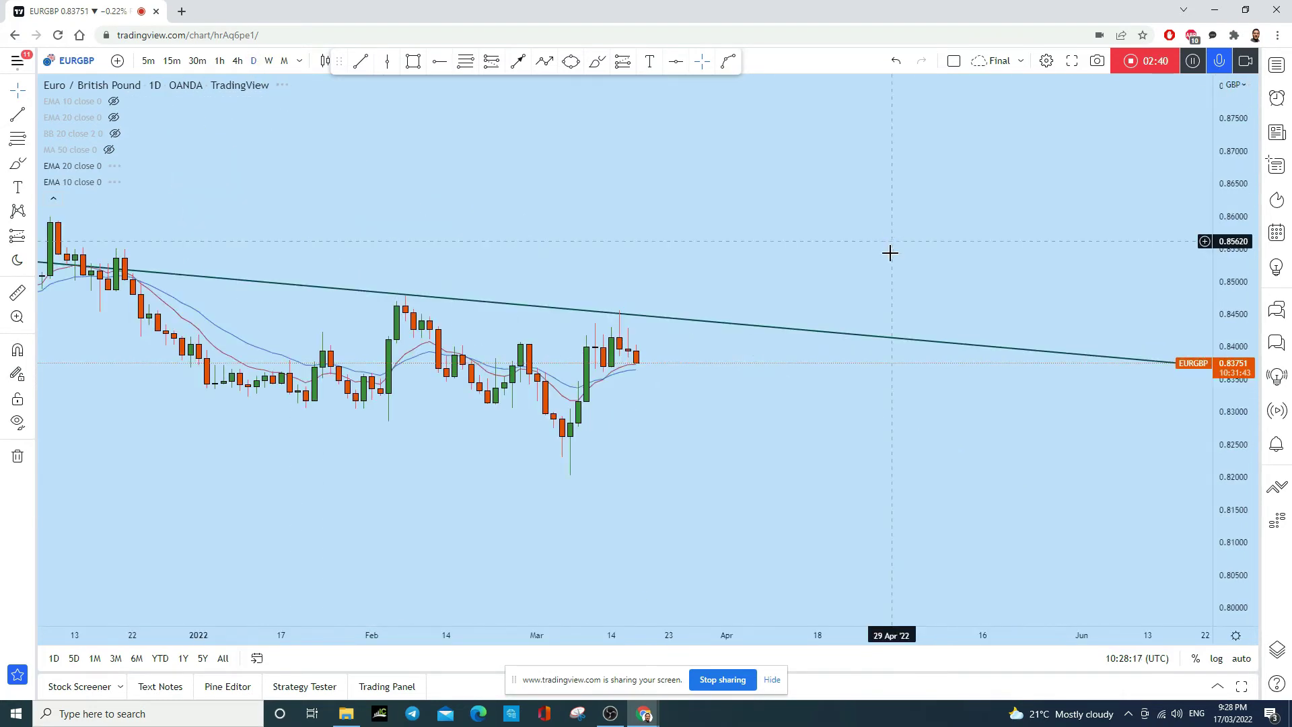
- Zoom the daily chart to frame the trend line meeting the mid-March 2022 high near 0.846
scroll(1070, 265, up, 3)
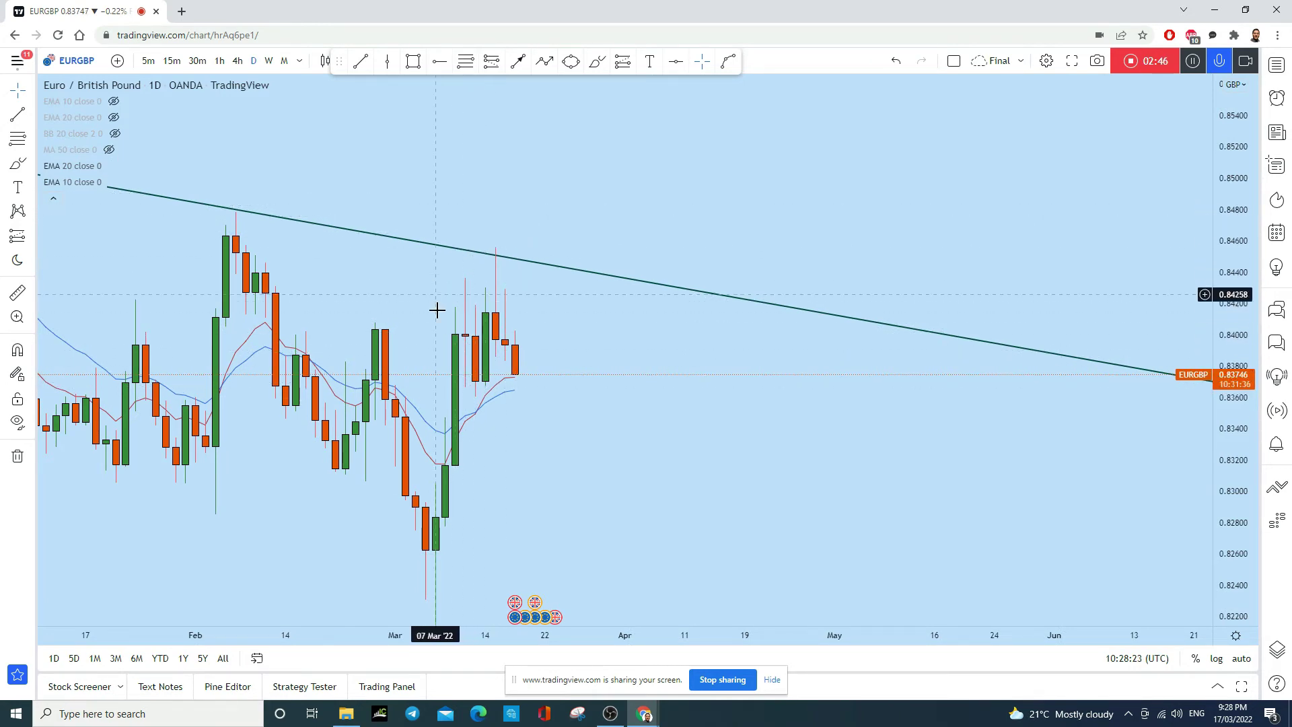
scroll(700, 283, down, 2)
scroll(693, 269, down, 2)
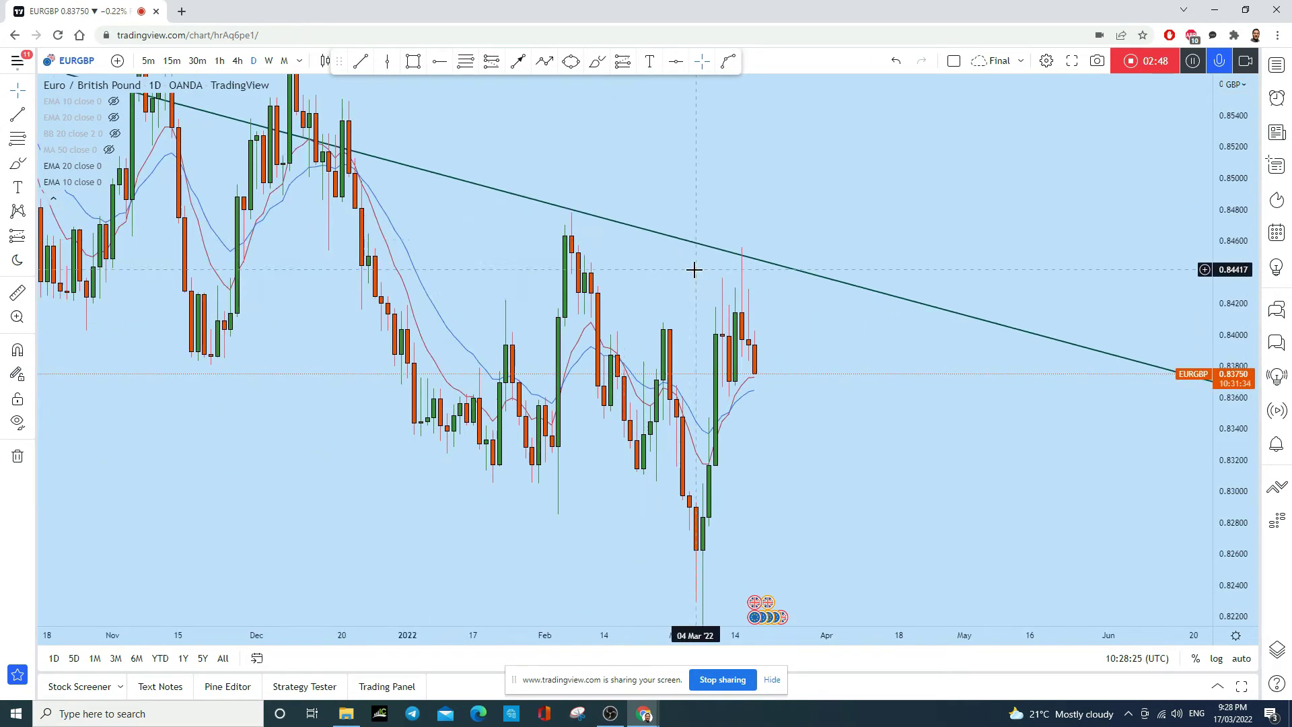
scroll(822, 323, up, 2)
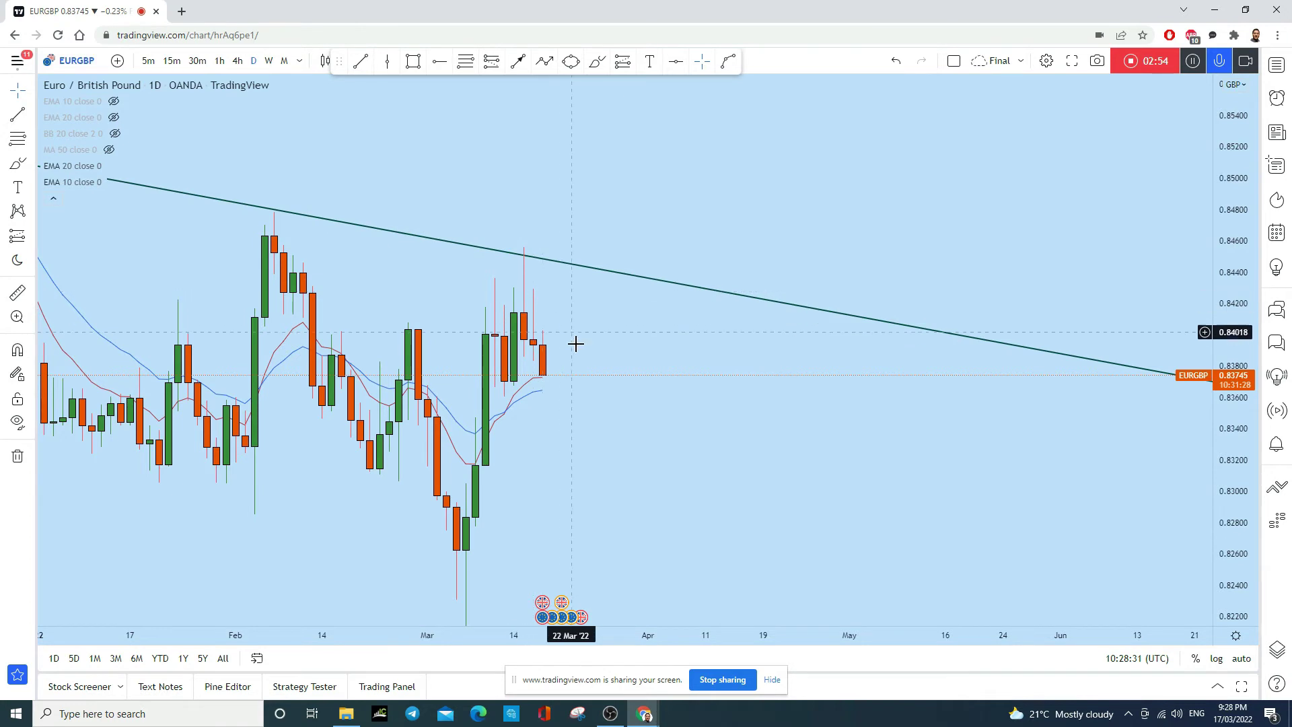
- Sketch a downward projected path from the latest candle with the Brush, then undo it
click(598, 65)
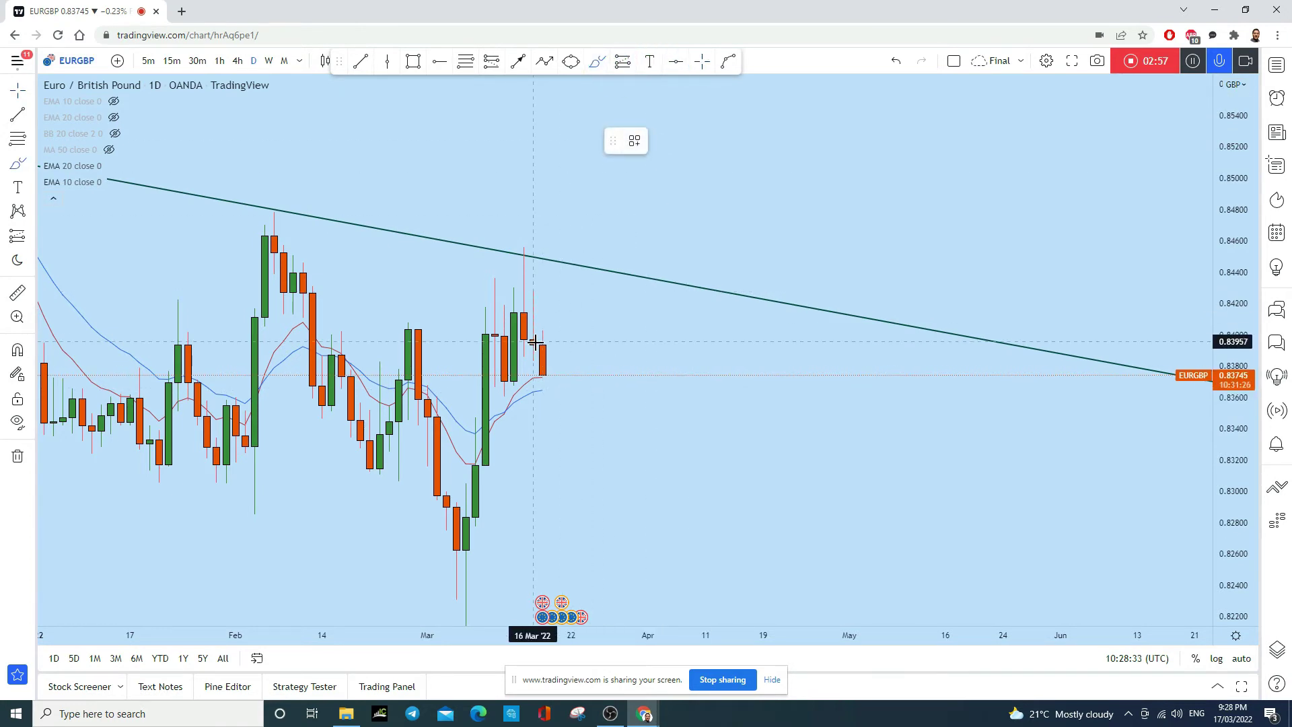
mouse_move(552, 370)
mouse_down()
mouse_move(585, 426)
mouse_move(606, 537)
mouse_move(595, 548)
mouse_move(542, 537)
mouse_up()
scroll(790, 341, up, 3)
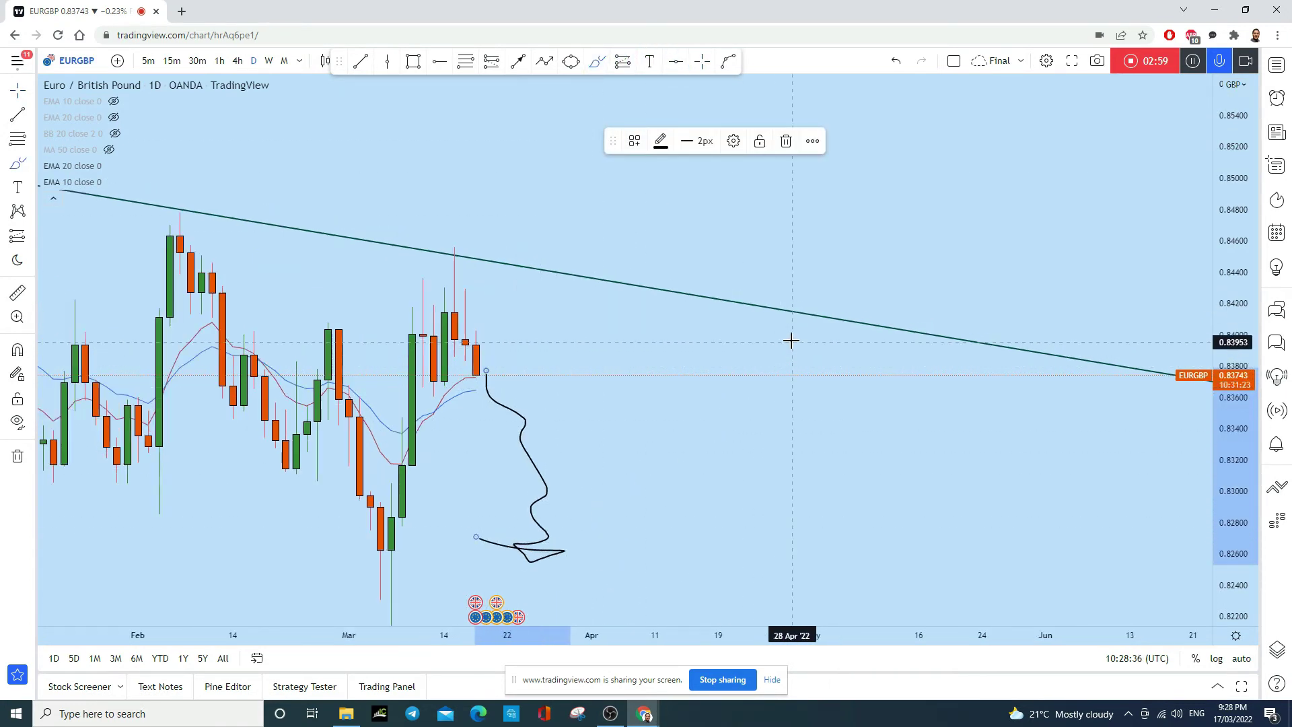
click(896, 61)
scroll(1152, 427, down, 3)
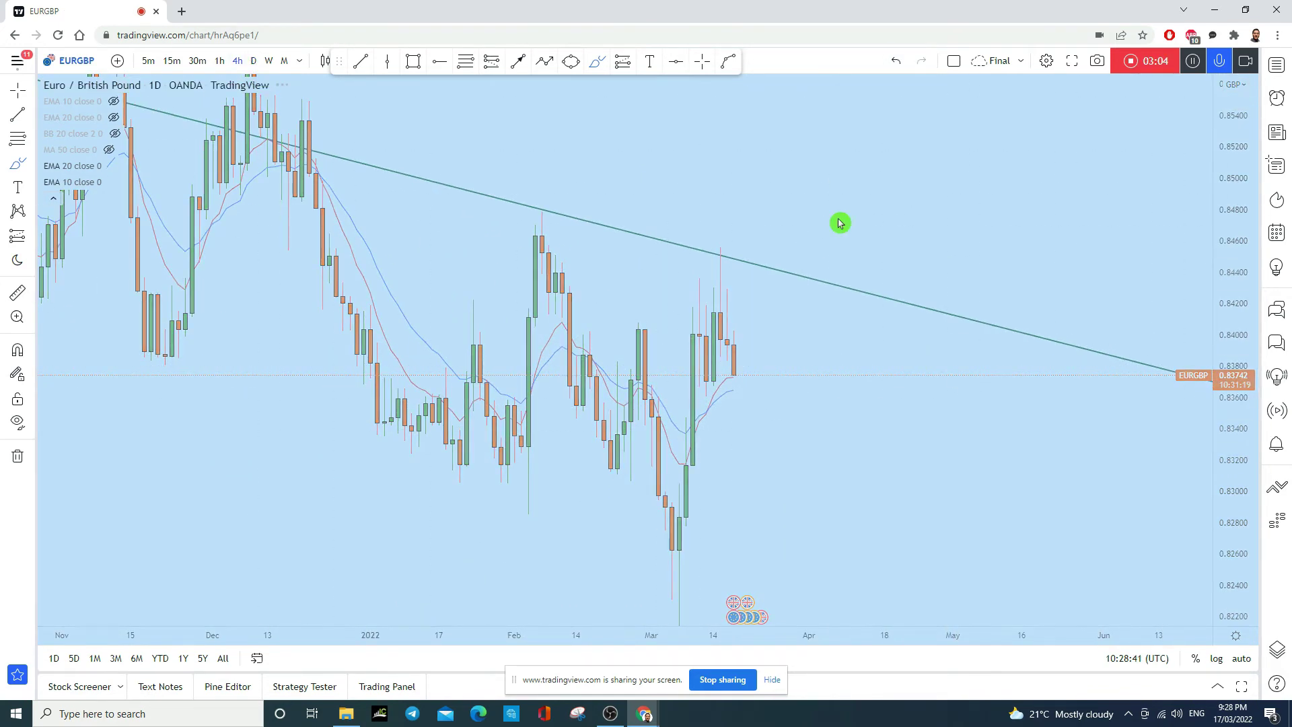
- Switch to the 4-hour chart and bring the March peaks into view
click(17, 93)
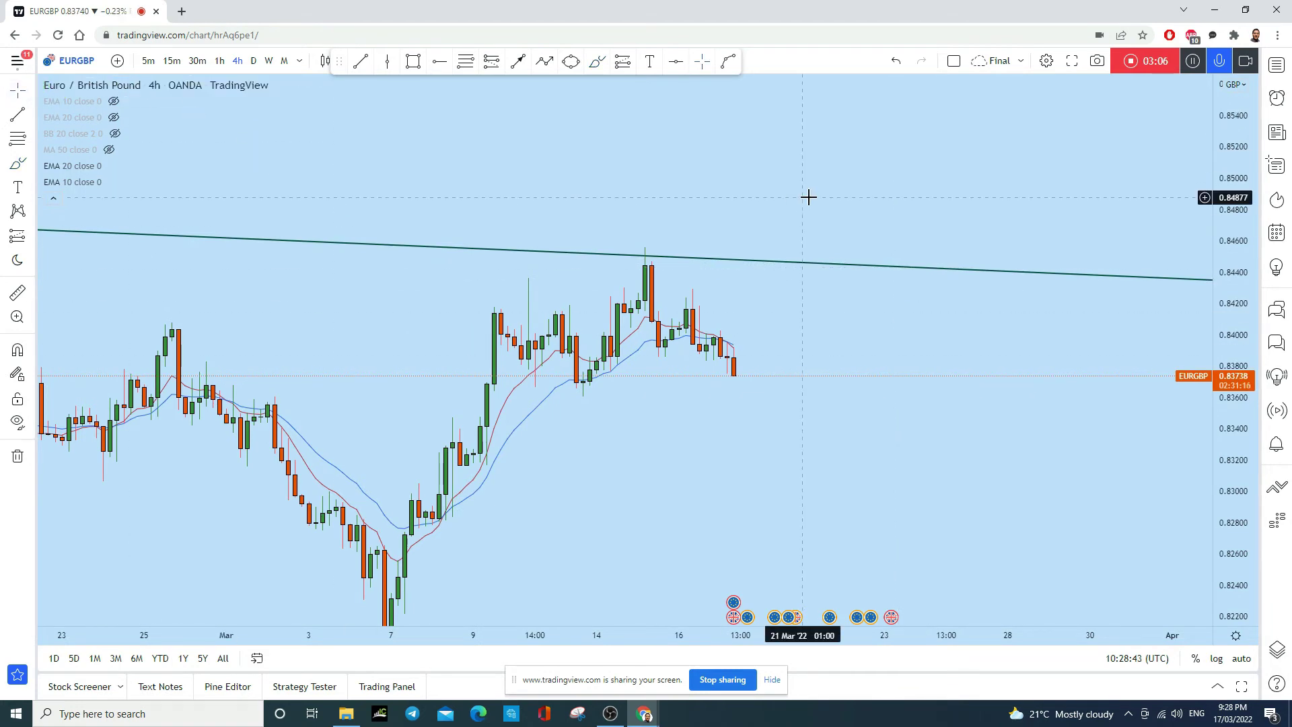
drag(1213, 357, 1214, 304)
mouse_move(868, 199)
mouse_down()
mouse_move(816, 210)
mouse_move(862, 317)
mouse_up()
- Draw Brush arcs above the 14 Mar head and the left and right shoulders
click(601, 66)
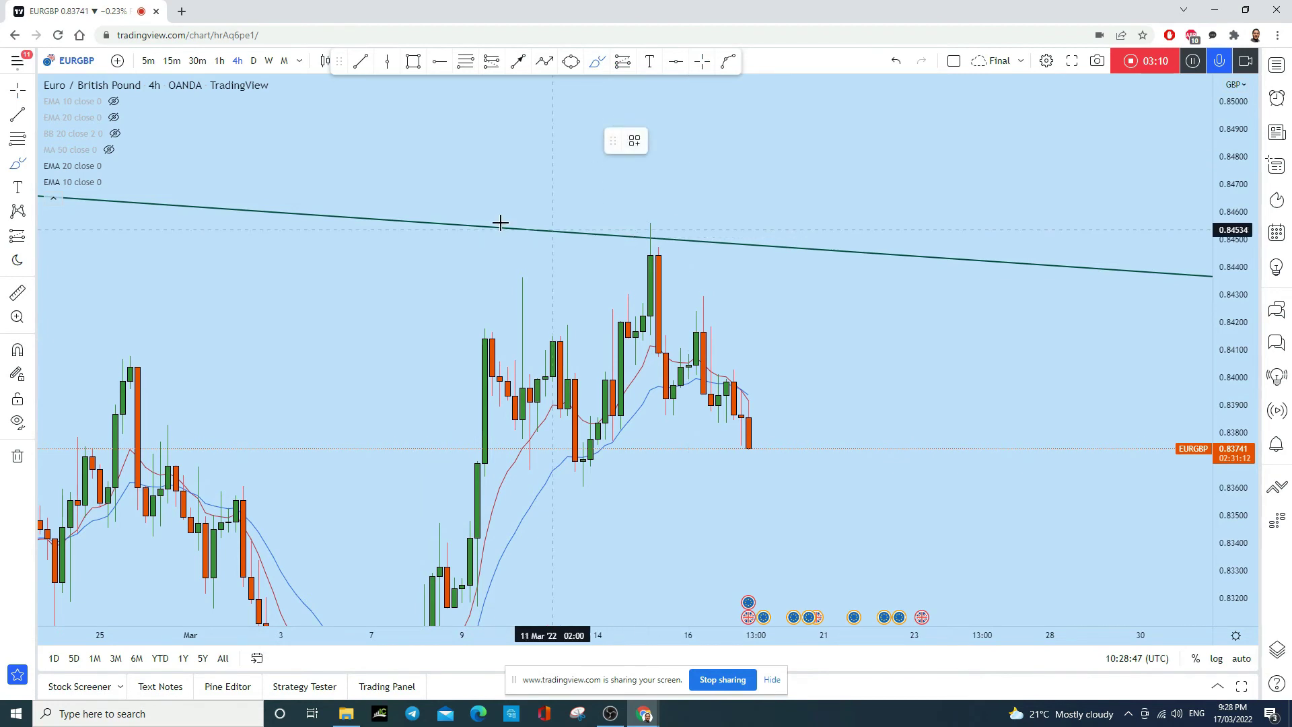
drag(621, 232, 682, 229)
mouse_move(493, 275)
mouse_down()
mouse_move(528, 261)
mouse_move(561, 274)
mouse_up()
mouse_move(688, 297)
mouse_down()
mouse_move(735, 287)
mouse_move(779, 314)
mouse_up()
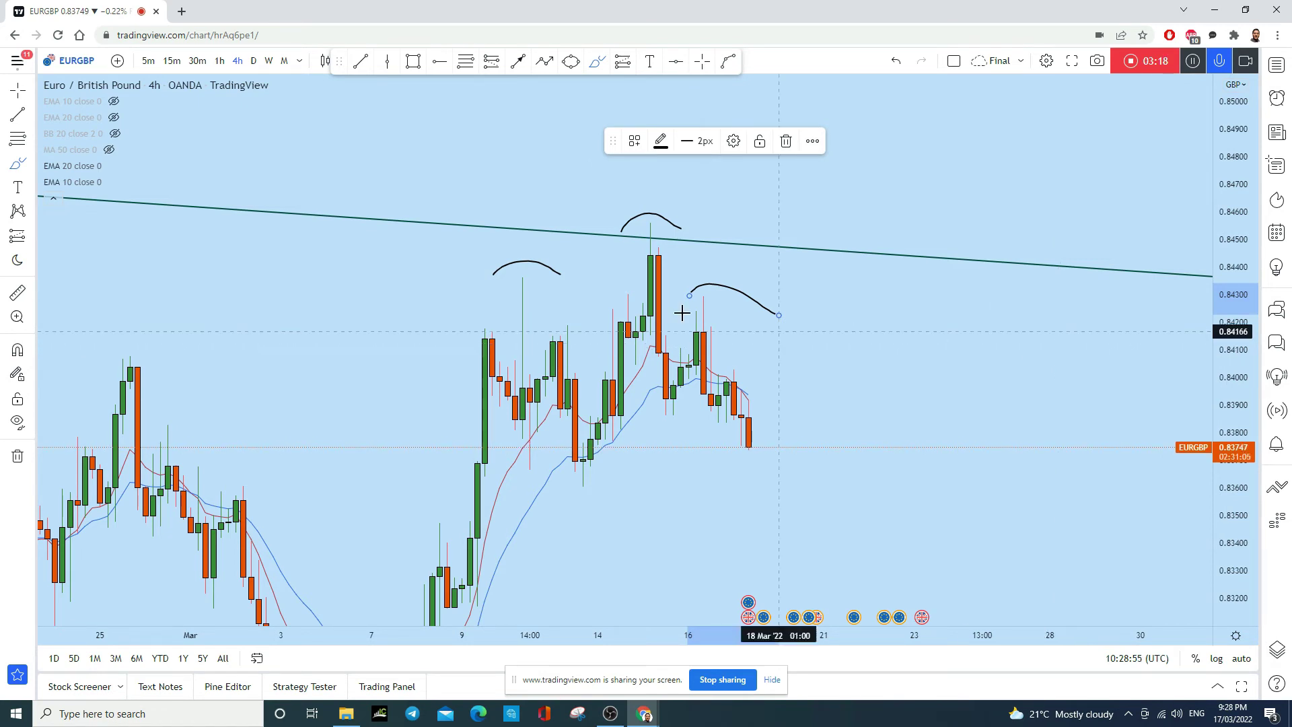
- Centre the March pattern and start a trend-line neckline at the 9 Mar candle top
scroll(741, 217, down, 5)
drag(968, 303, 767, 285)
scroll(767, 285, up, 3)
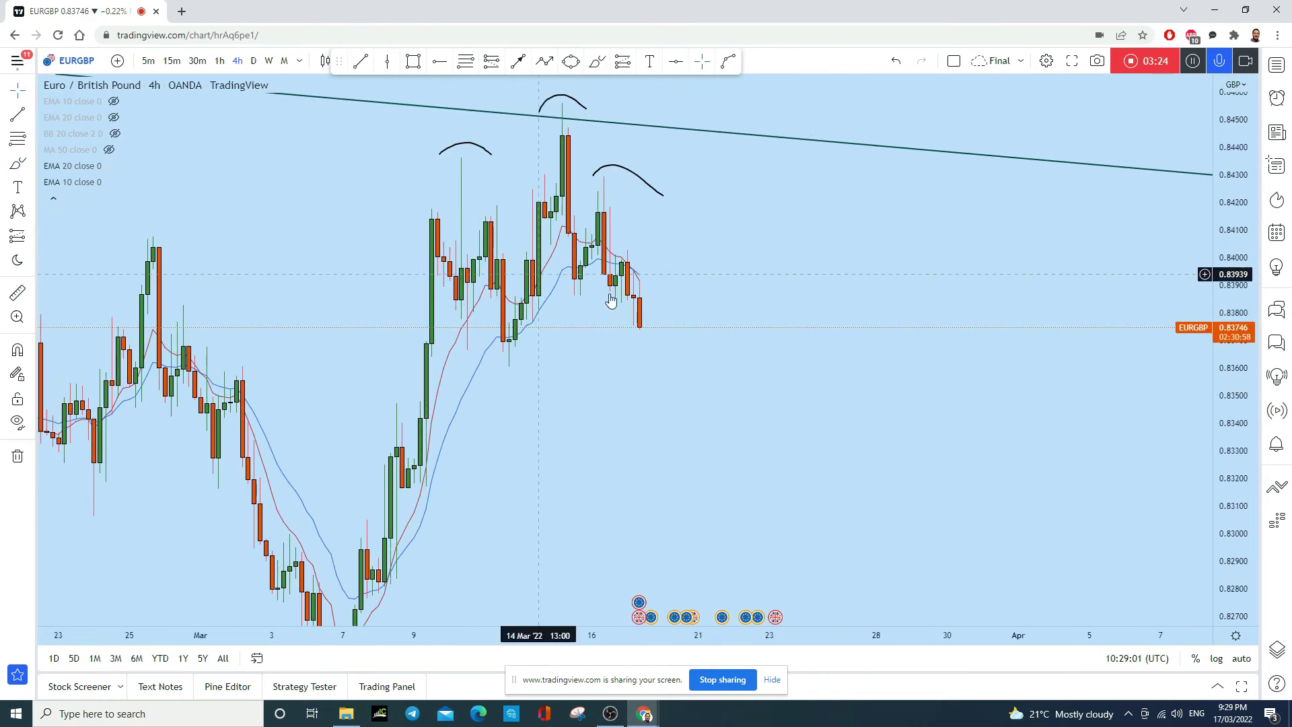
drag(819, 354, 695, 268)
scroll(658, 271, up, 2)
click(360, 61)
click(318, 233)
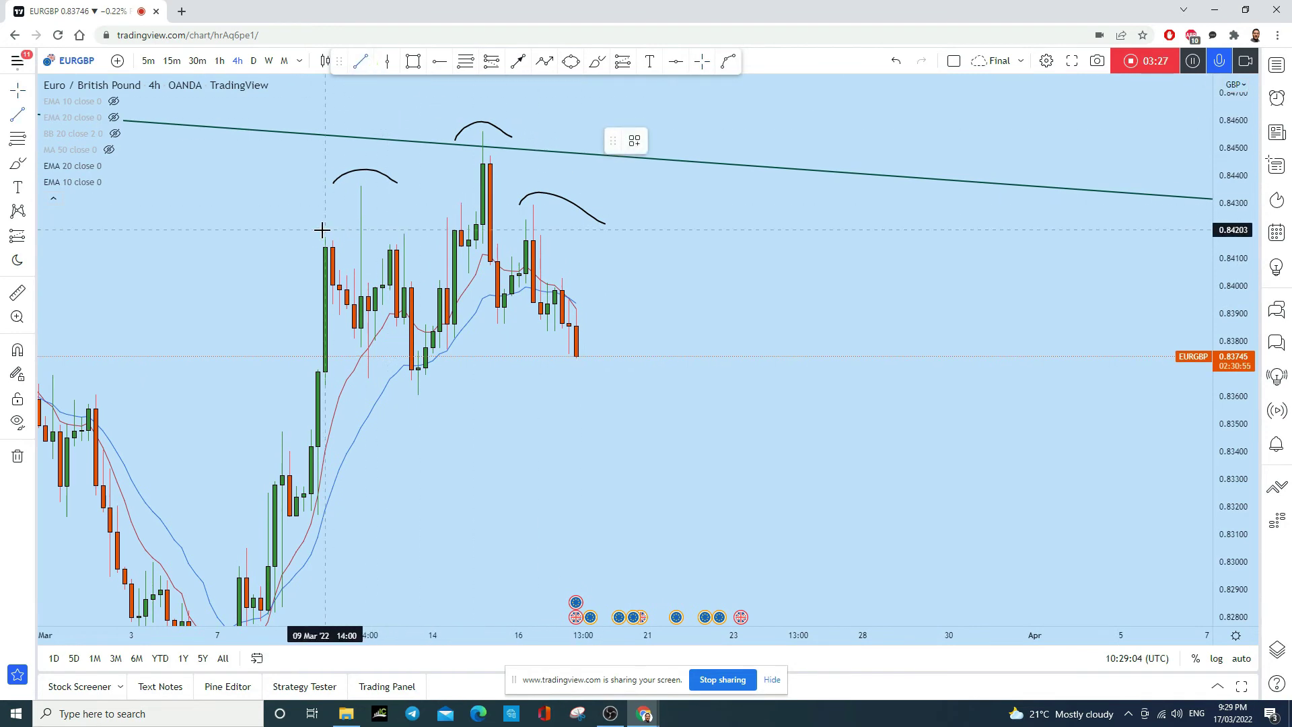
- Fix the neckline's end beyond the latest candles, then draw and undo a messy loop stroke
click(813, 418)
scroll(807, 280, left, 3)
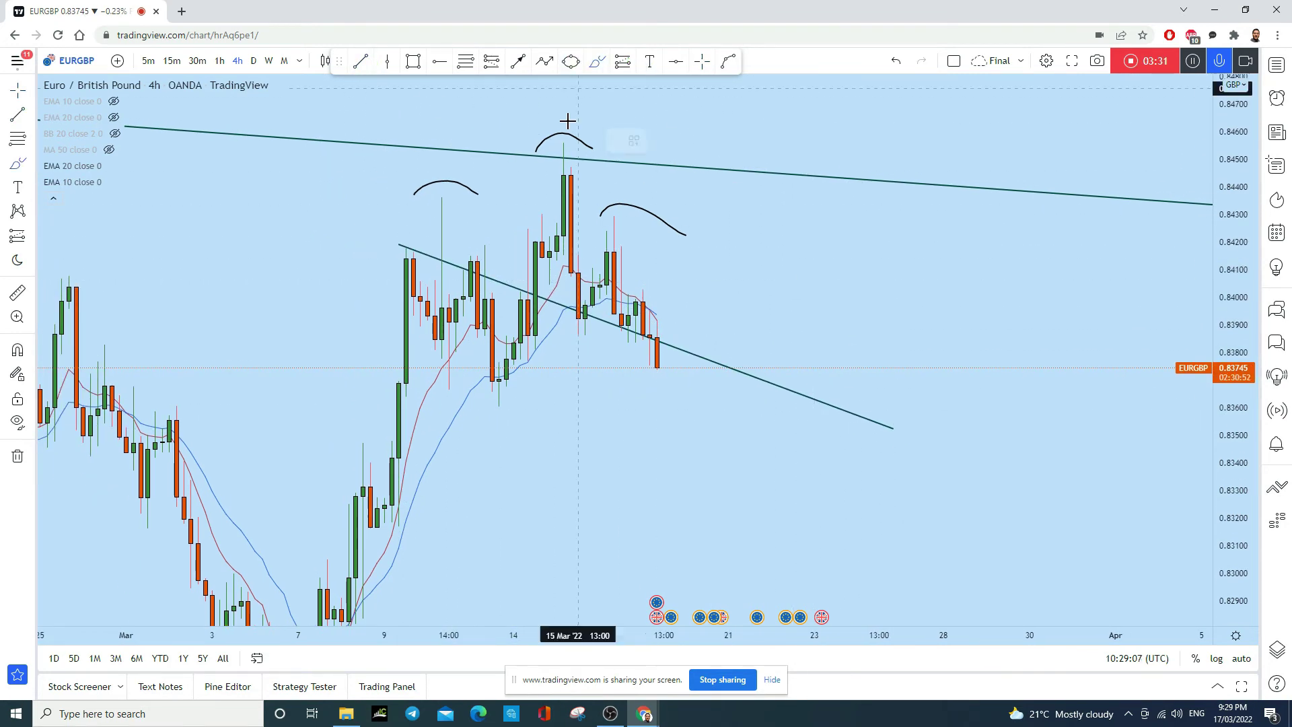
click(597, 62)
mouse_move(473, 261)
mouse_down()
mouse_move(485, 257)
mouse_move(411, 263)
mouse_move(450, 313)
mouse_move(496, 330)
mouse_move(554, 161)
mouse_move(580, 282)
mouse_move(633, 301)
mouse_move(656, 410)
mouse_up()
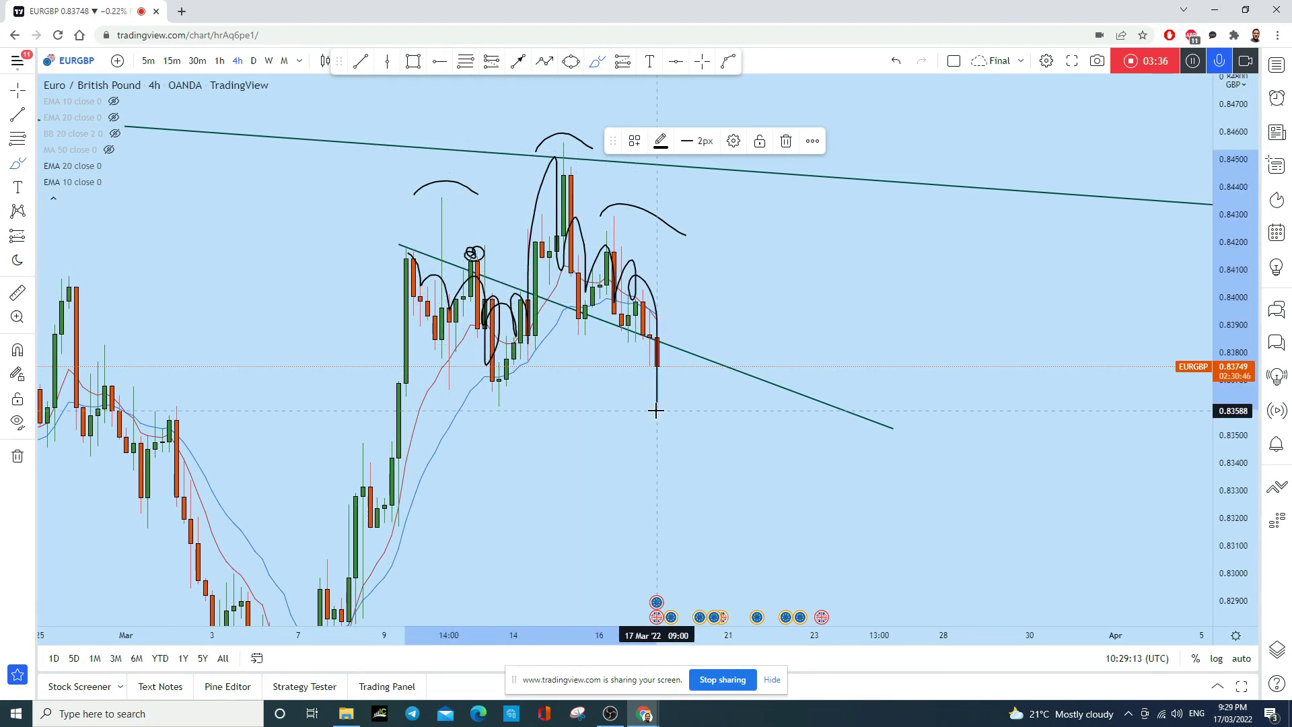
click(899, 62)
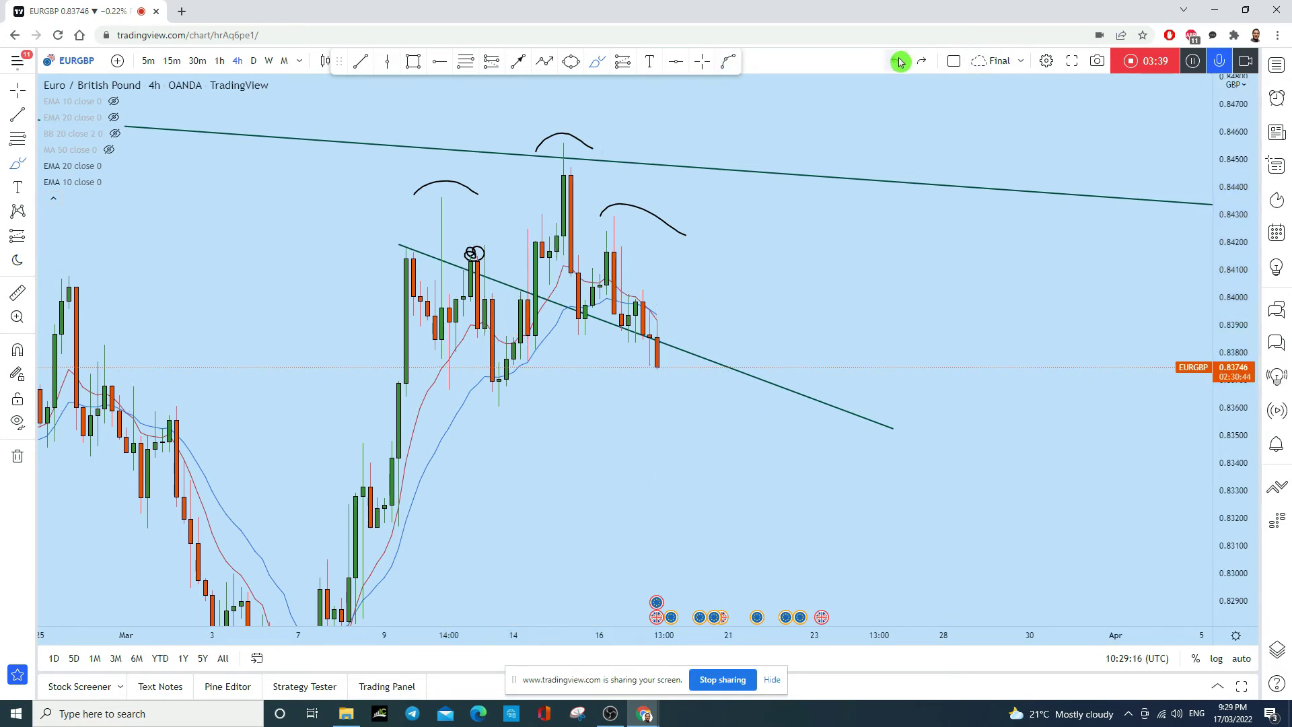
- Circle the neckline touches from its start to the latest candles, undoing a stray vertical stroke
click(480, 269)
drag(480, 269, 477, 271)
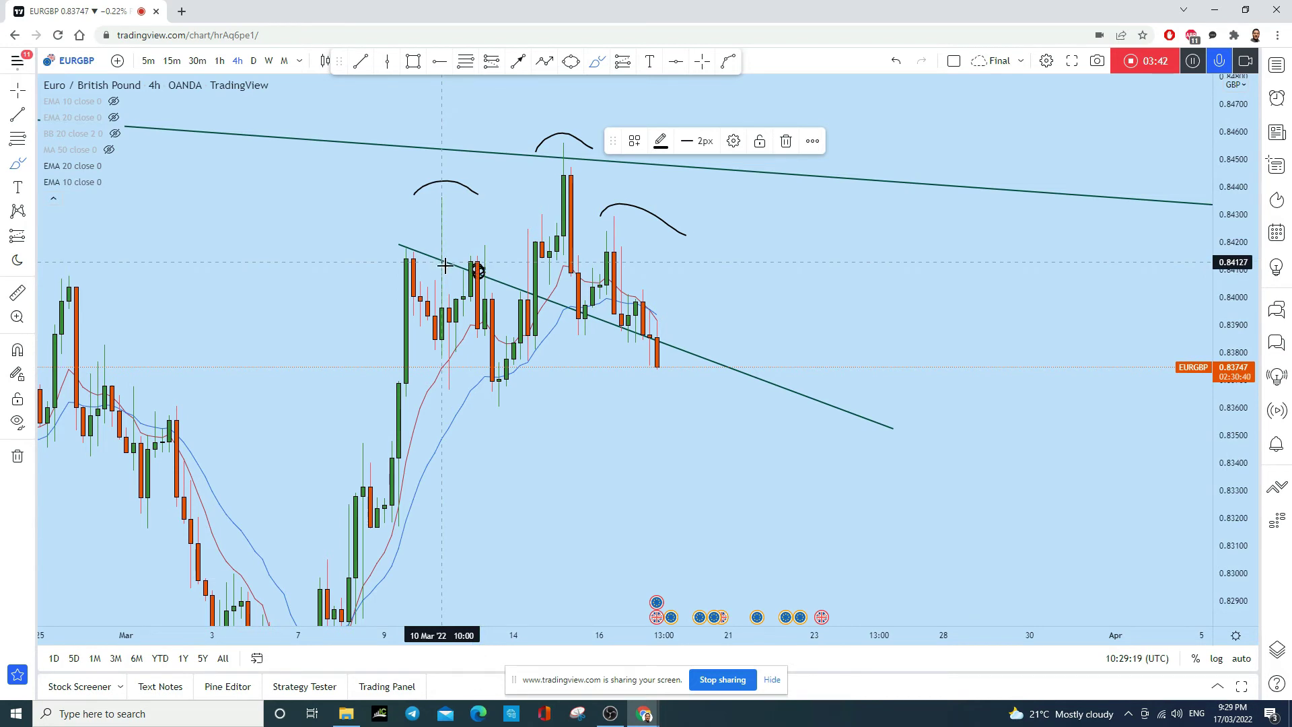
drag(417, 254, 412, 254)
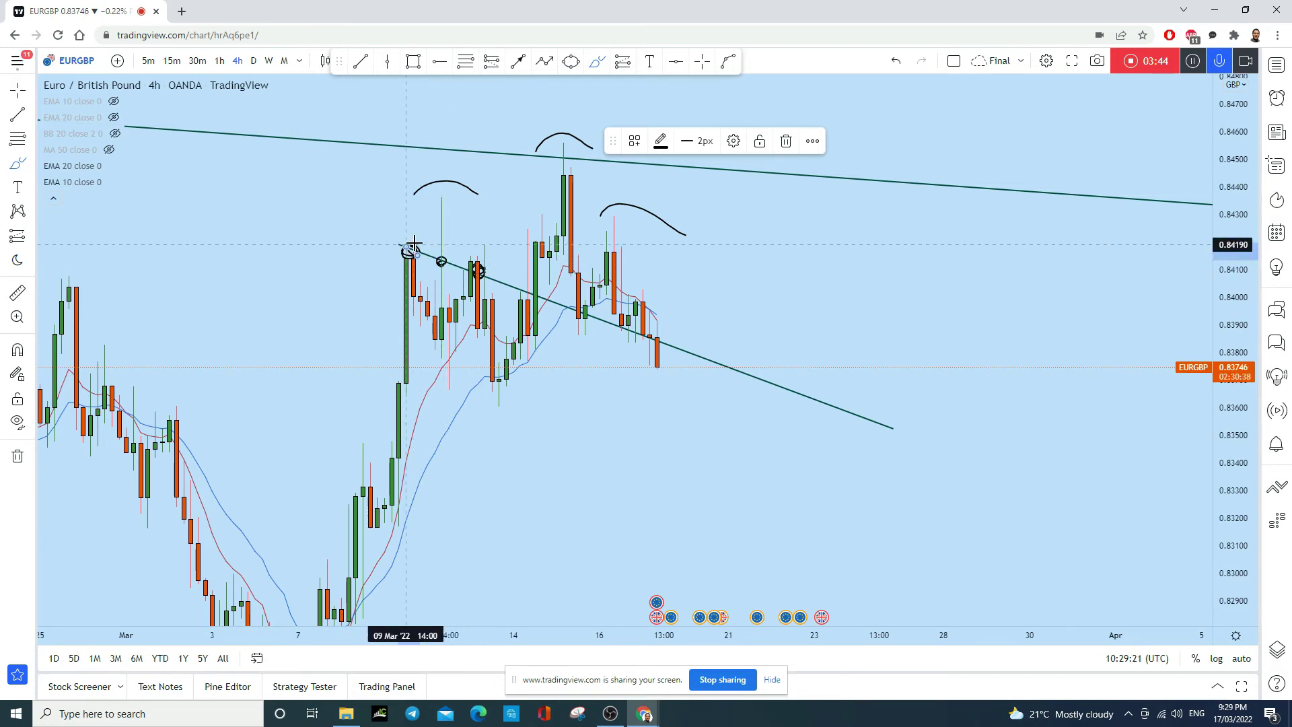
drag(525, 286, 521, 295)
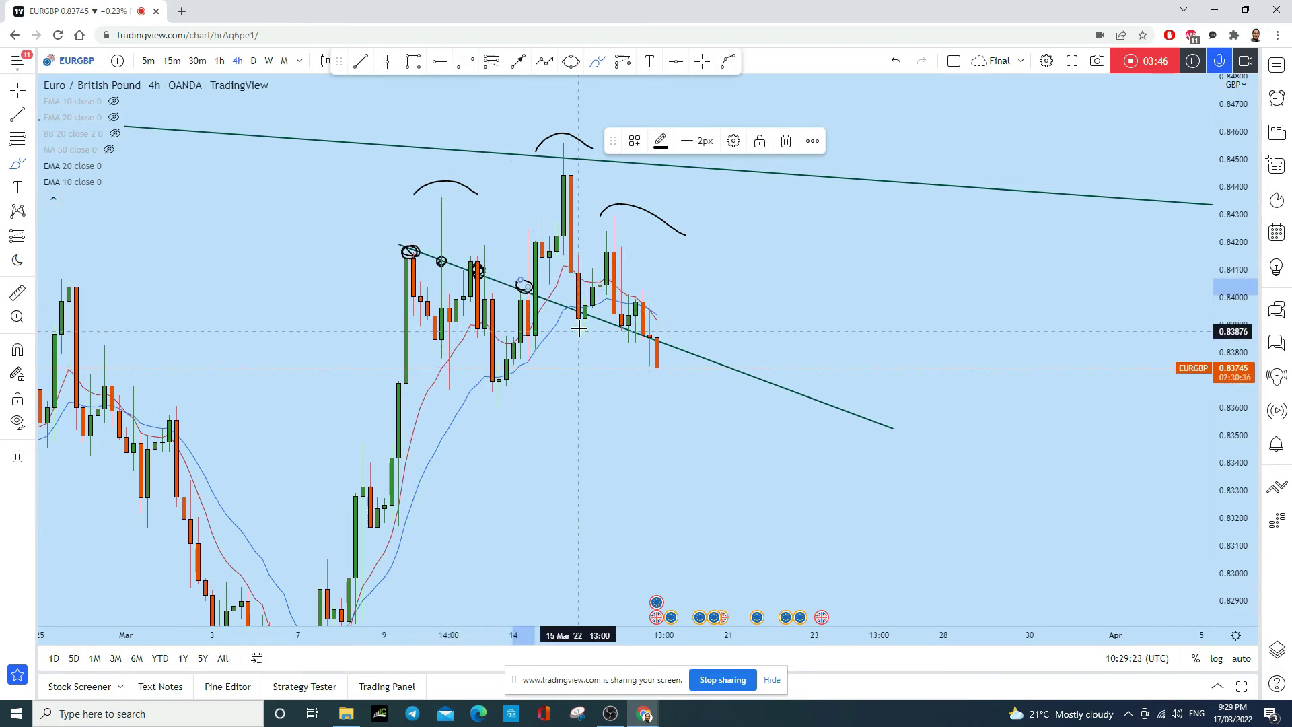
drag(582, 321, 645, 328)
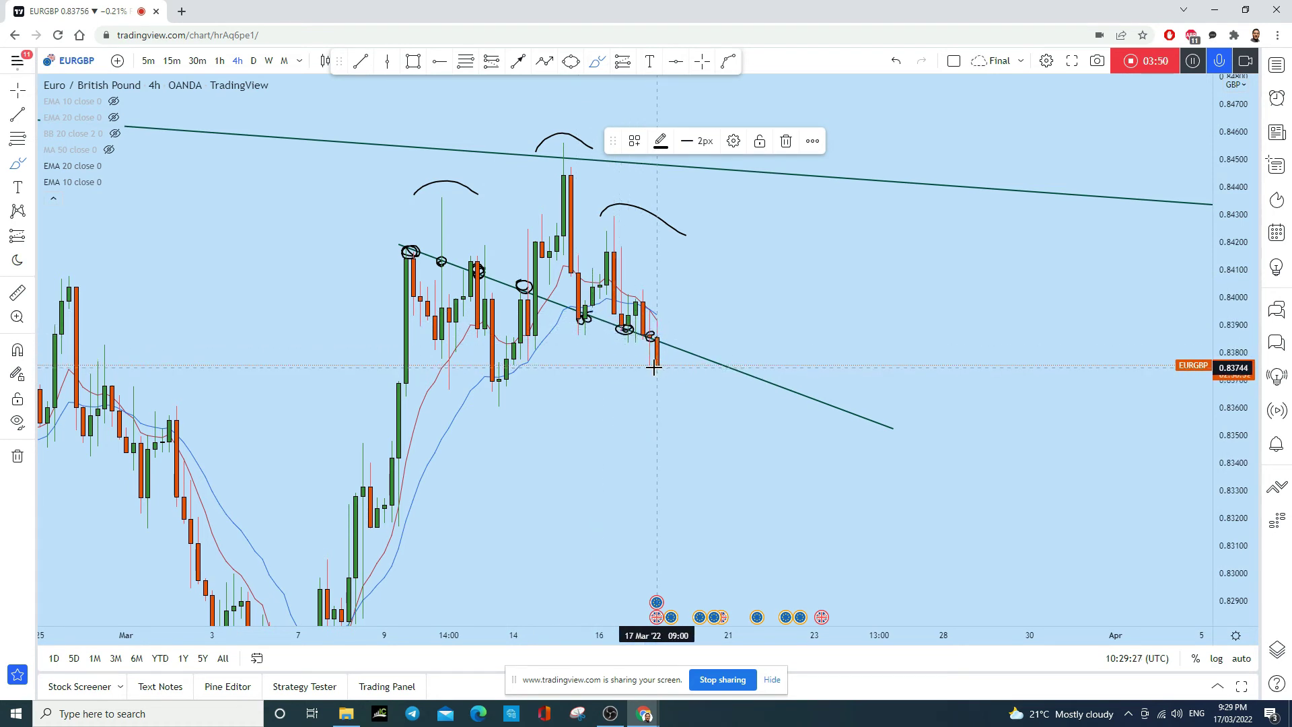
drag(656, 364, 657, 418)
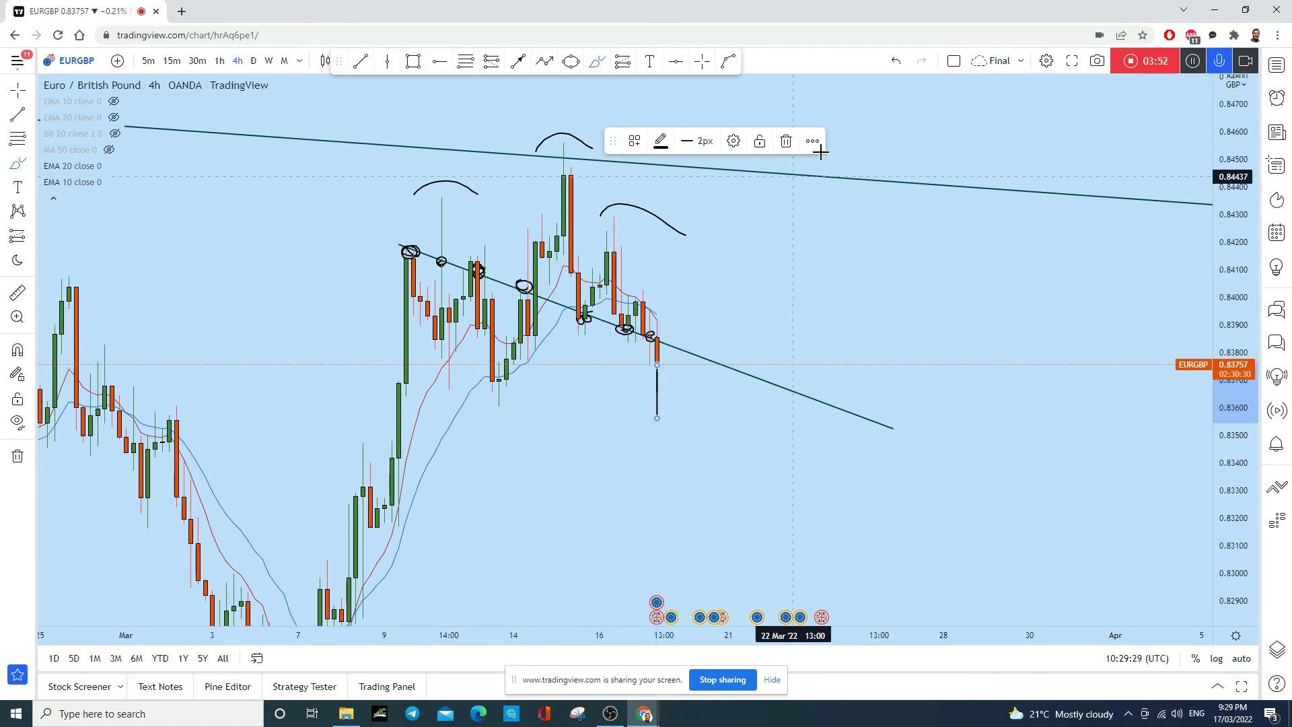
click(896, 62)
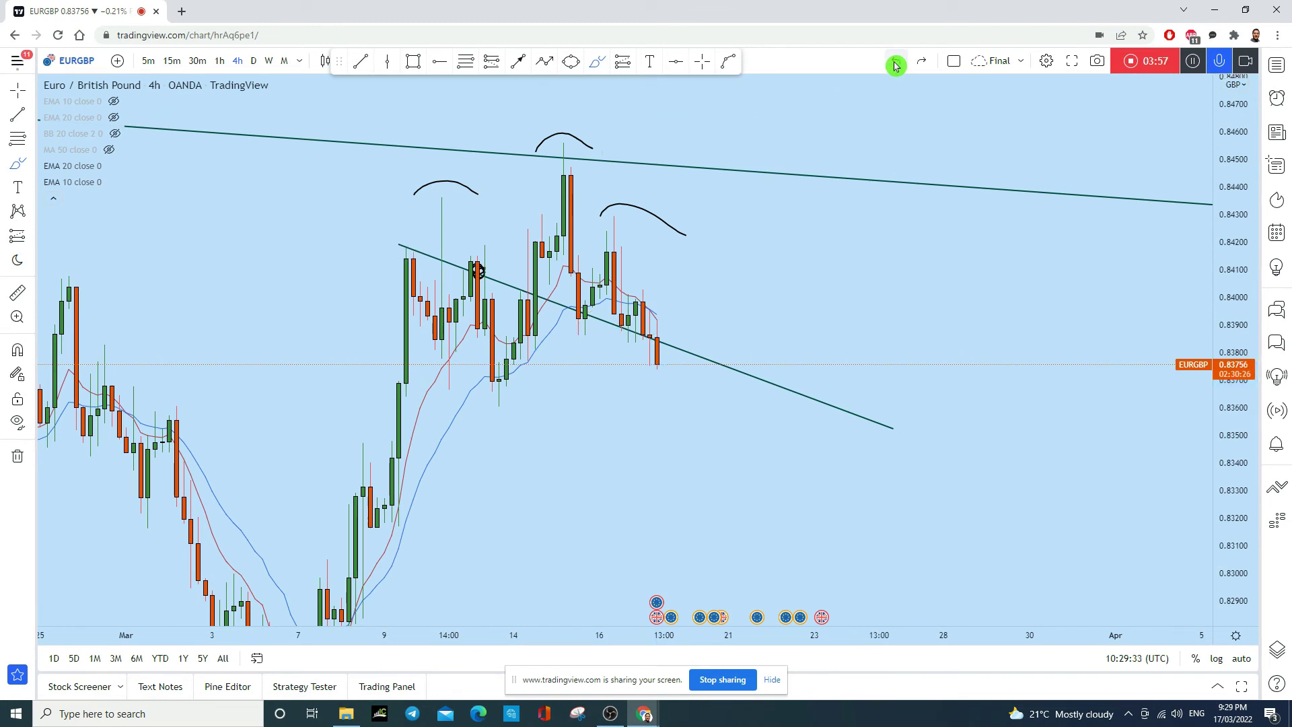
- Draw a Path that dips below the last candle, retests the neckline, and arrows down
click(544, 61)
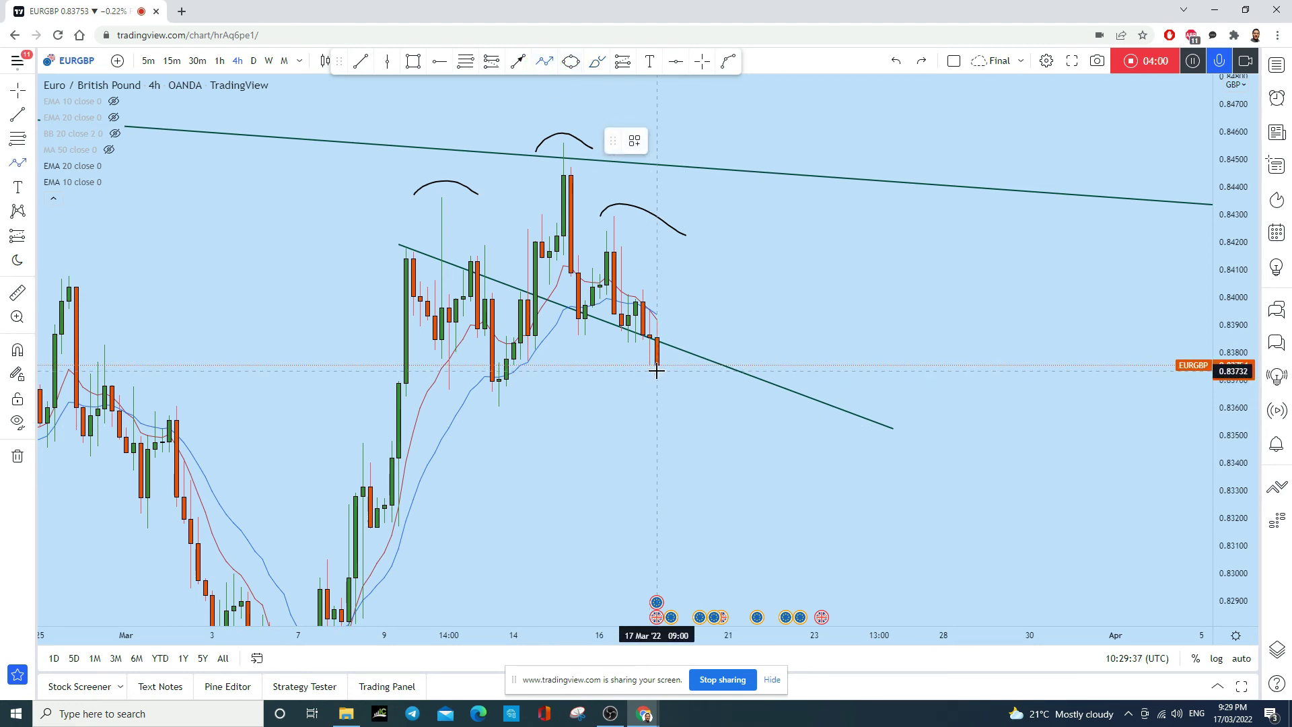
click(664, 392)
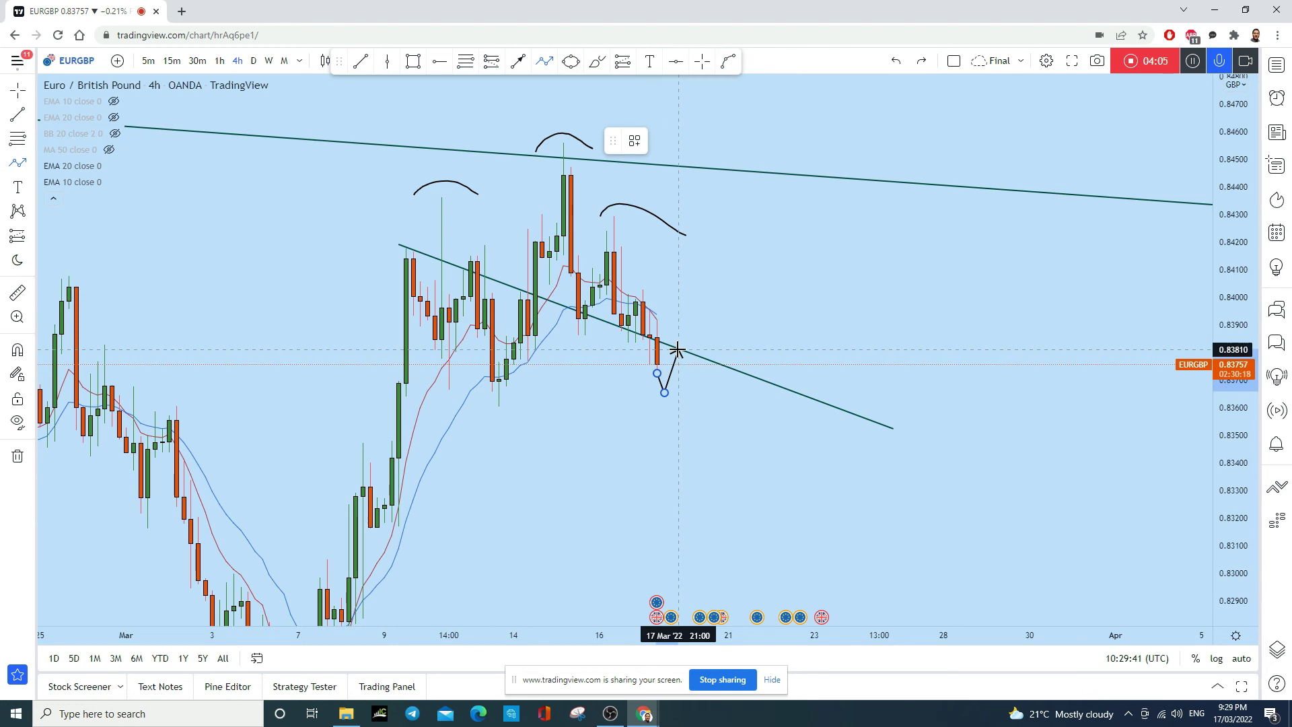
click(677, 348)
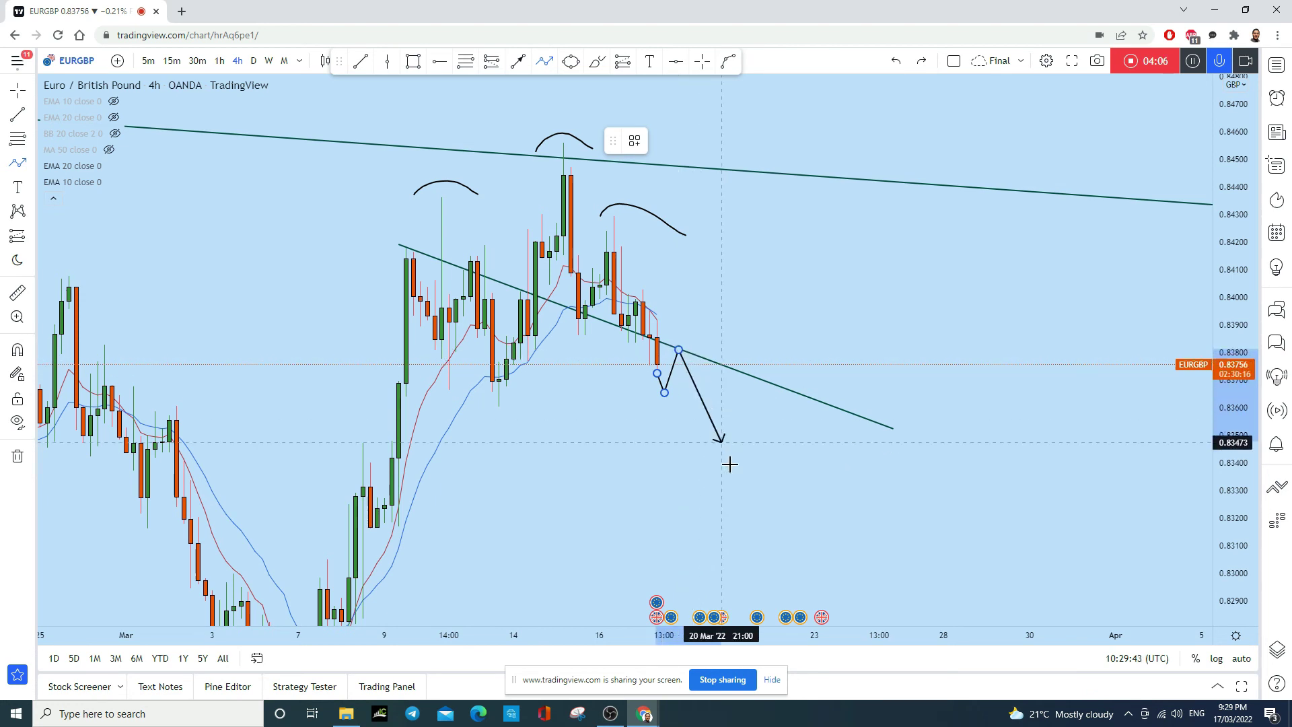
scroll(750, 562, down, 4)
click(967, 565)
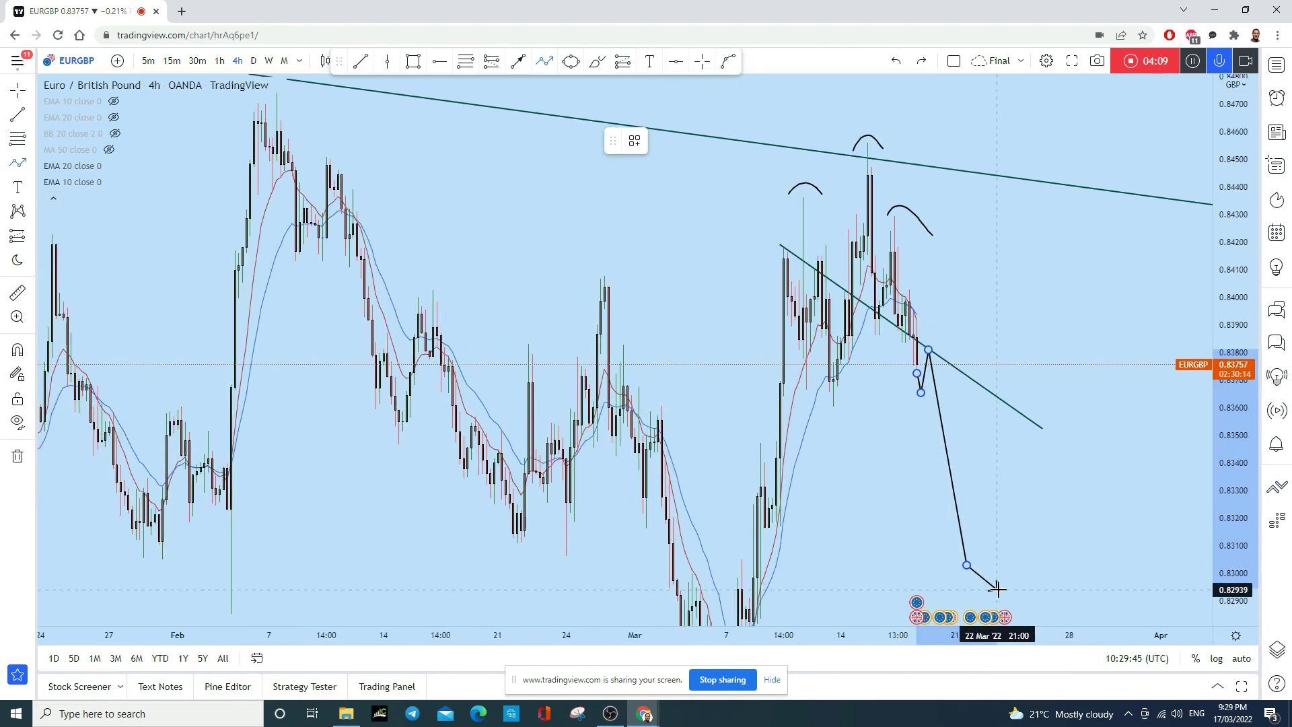
key(Escape)
- Zoom and pan out to view the finished arrow heading toward 0.831
scroll(1016, 552, up, 2)
drag(1032, 525, 937, 427)
scroll(934, 434, up, 2)
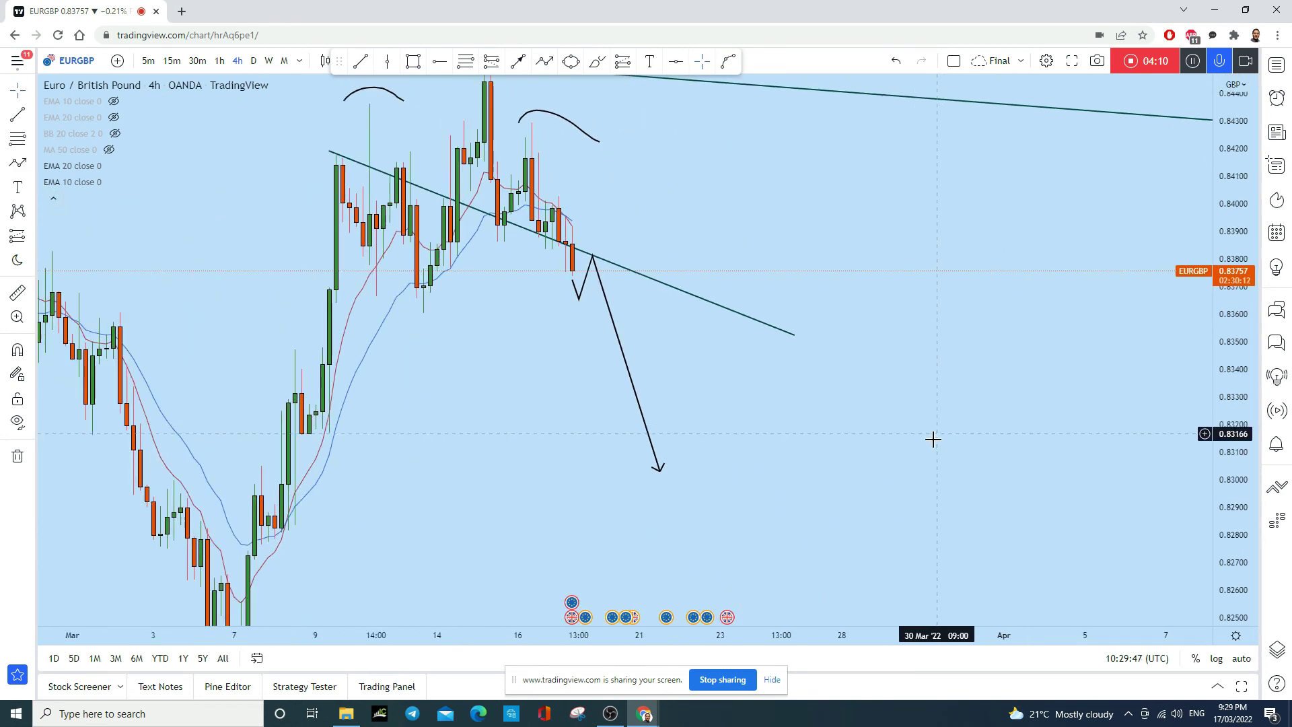
scroll(978, 455, left, 3)
scroll(962, 427, down, 2)
scroll(963, 428, down, 6)
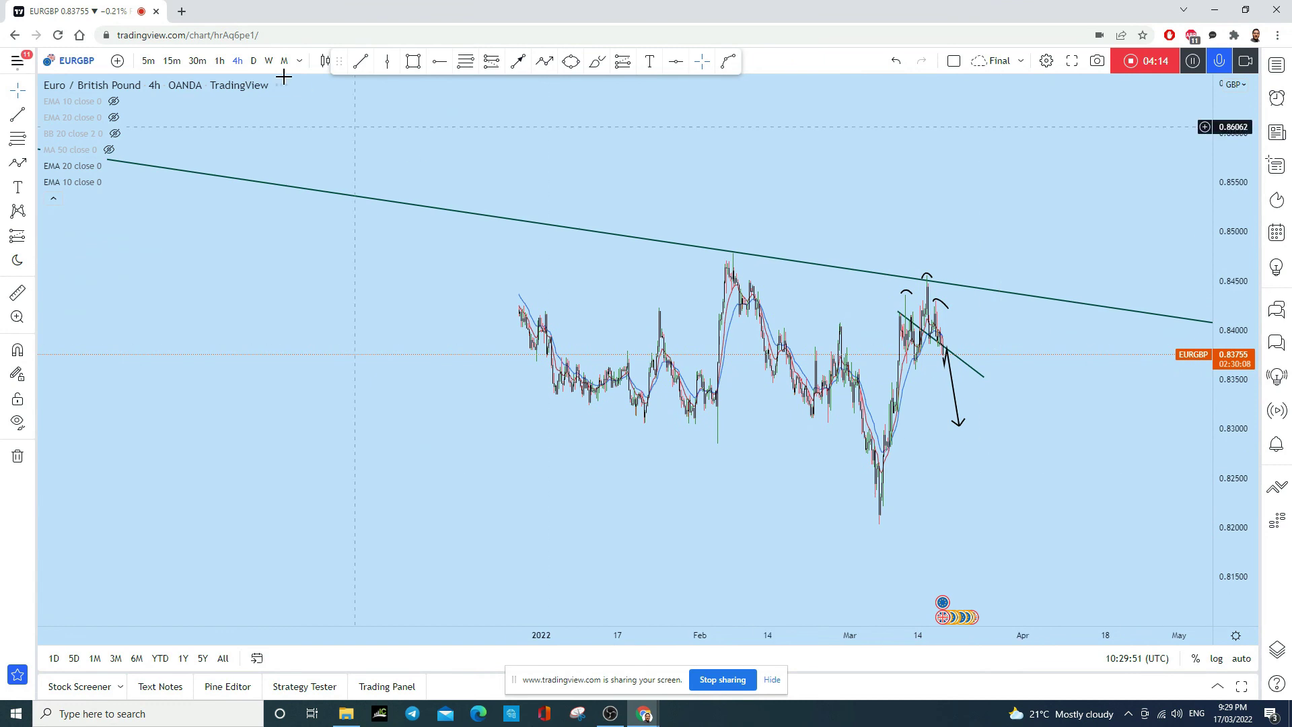
- Draw a trend line from the 16 Nov 2021 low down to about 0.826 near late March, then reframe the chart
click(361, 61)
click(292, 333)
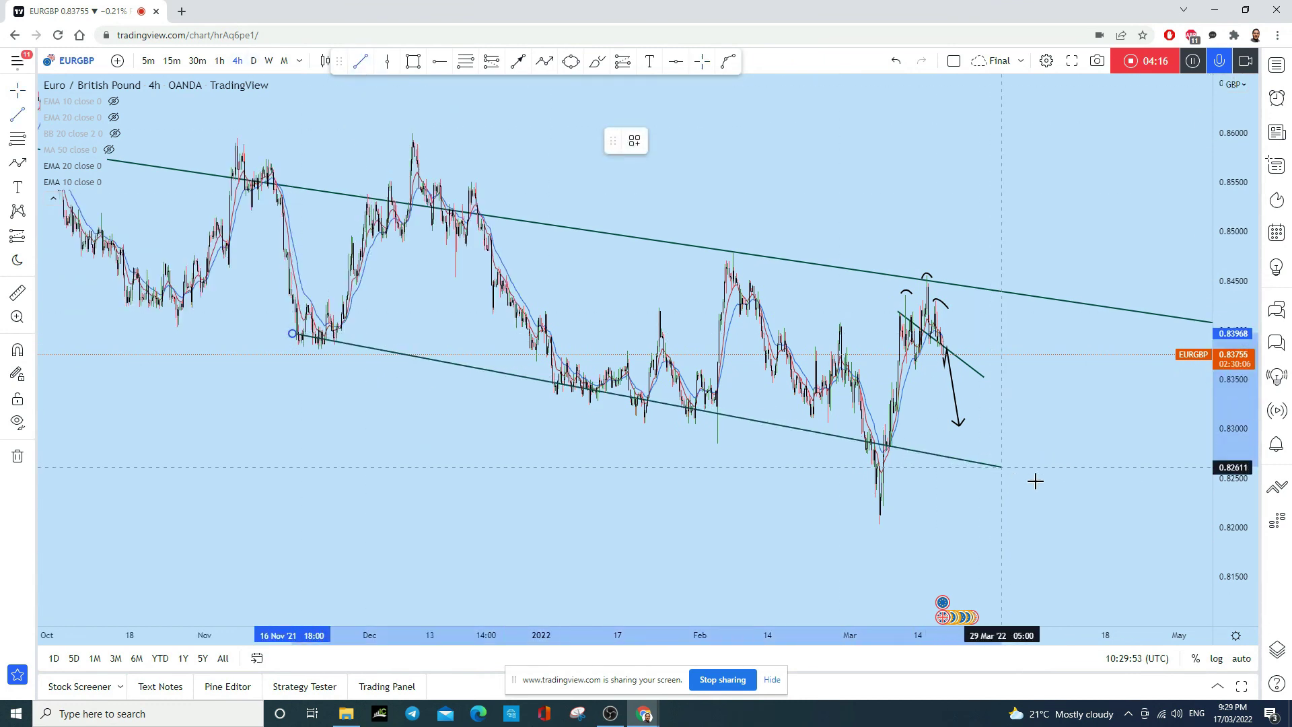
click(1099, 505)
scroll(1075, 484, up, 2)
scroll(1074, 484, up, 1)
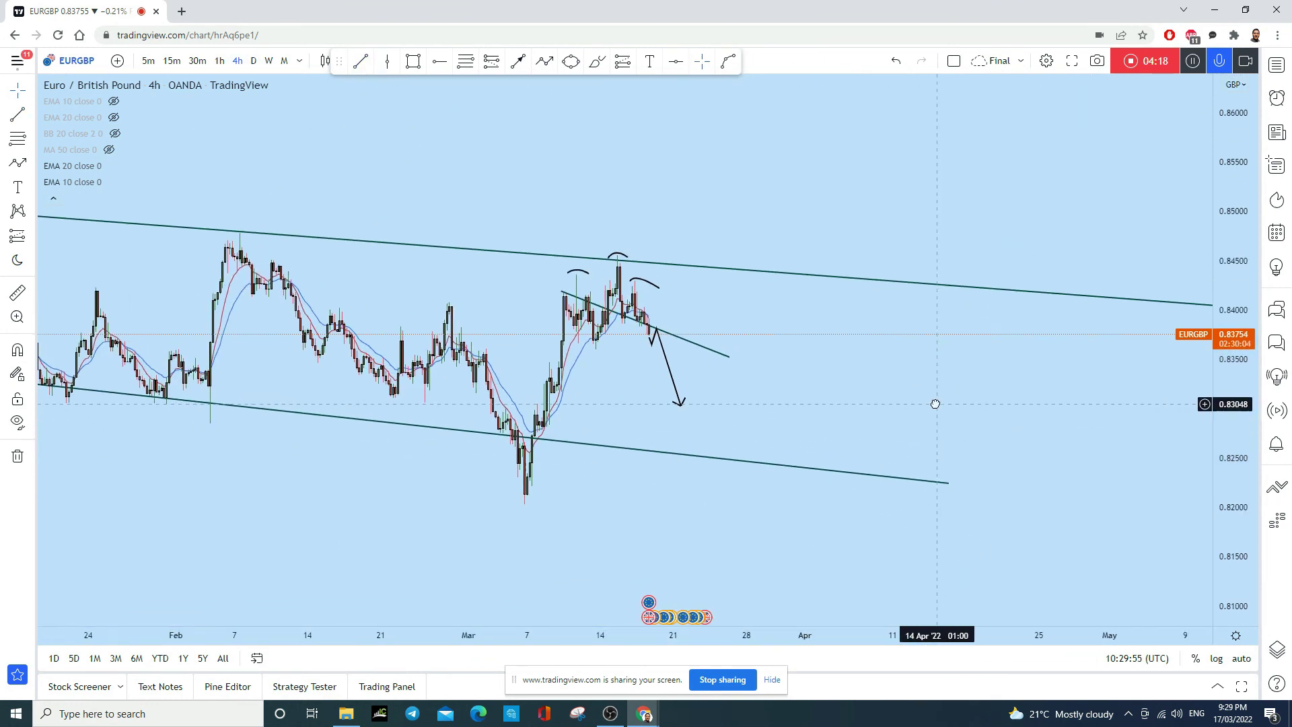
scroll(965, 344, up, 1)
scroll(965, 345, up, 1)
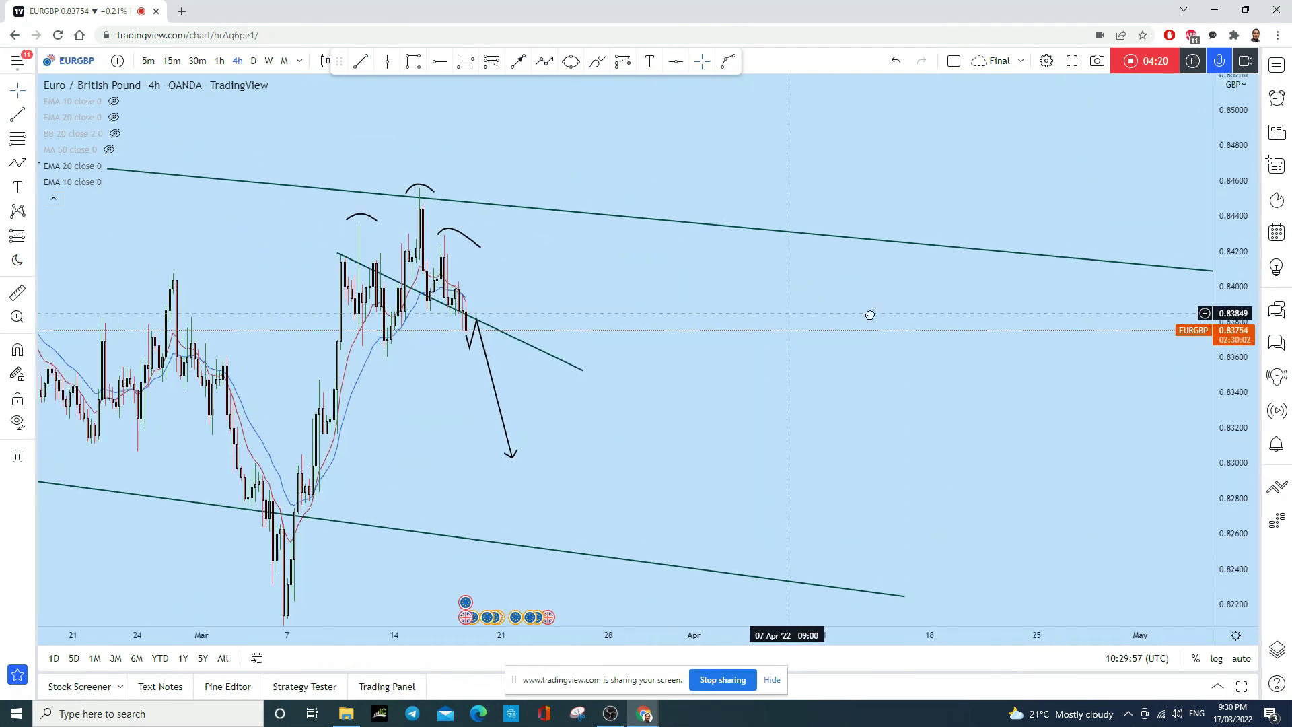
drag(868, 312, 980, 314)
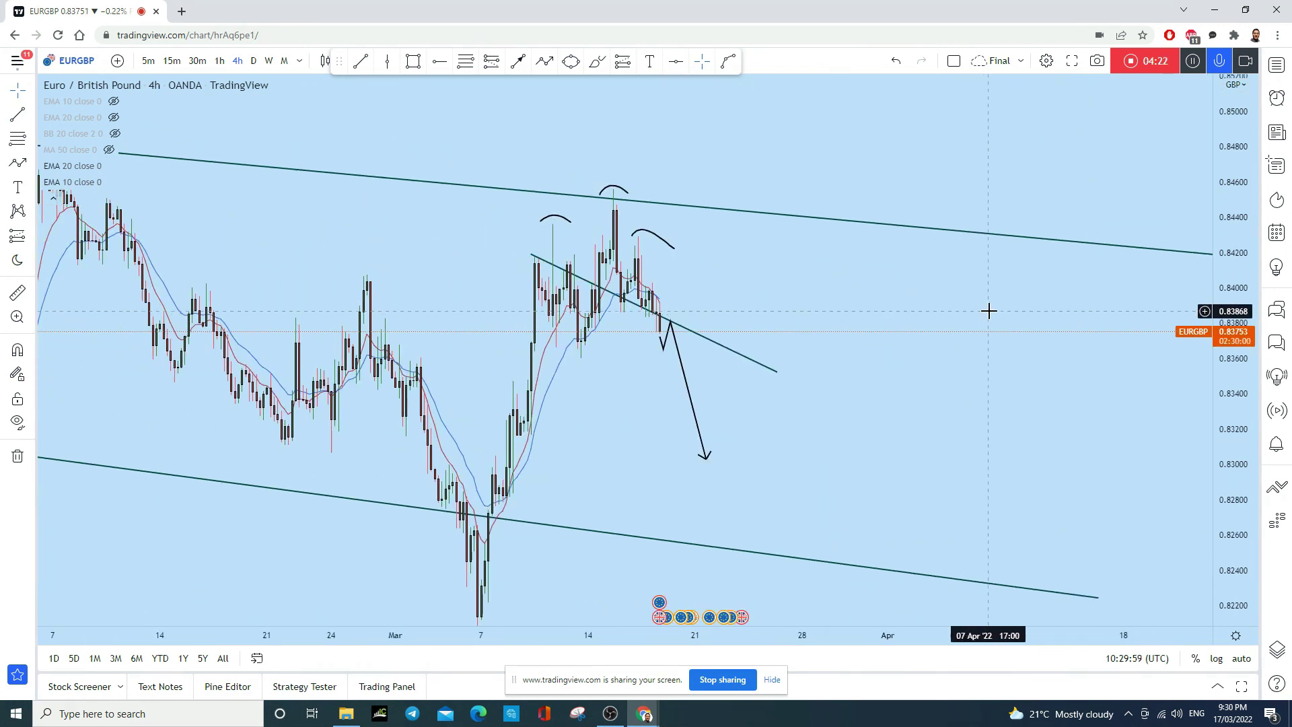